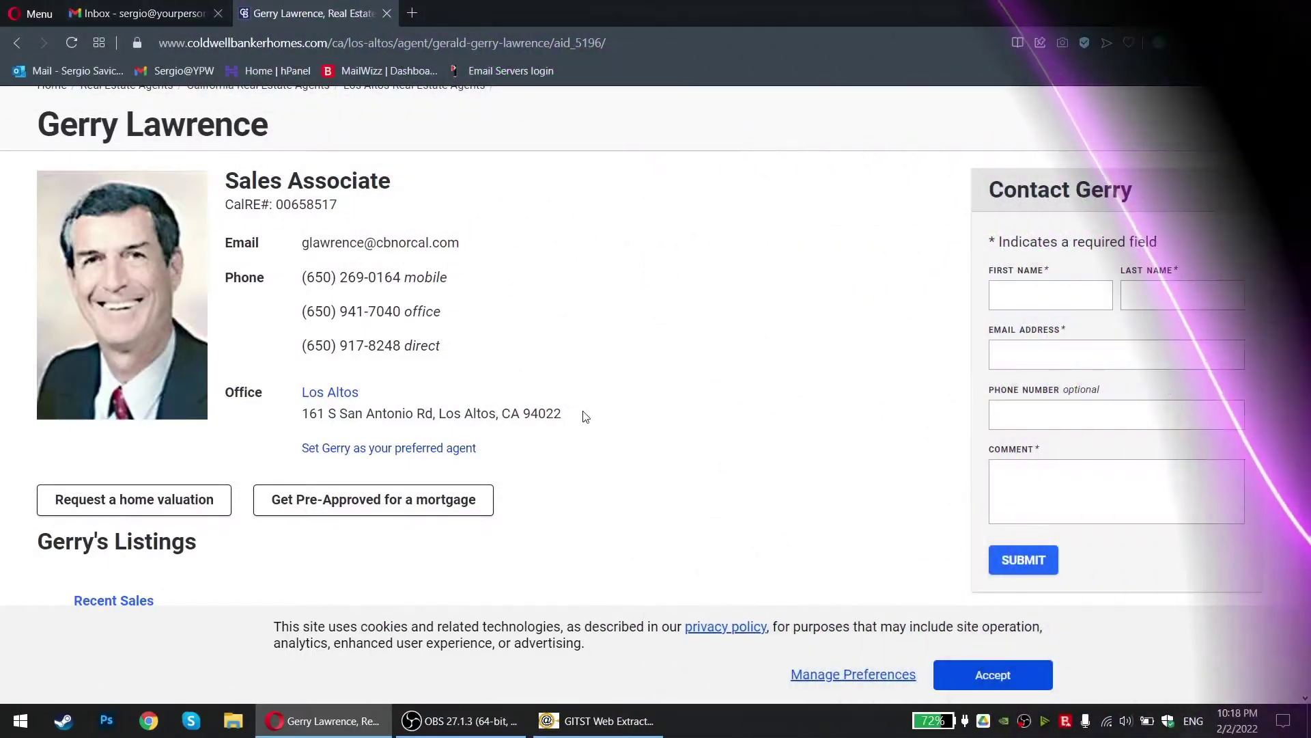
Inspect an agent's email link on the Coldwell Banker Los Altos agents page
{"action": "scroll", "coordinate": [167, 233], "scroll_direction": "up", "scroll_amount": 2}
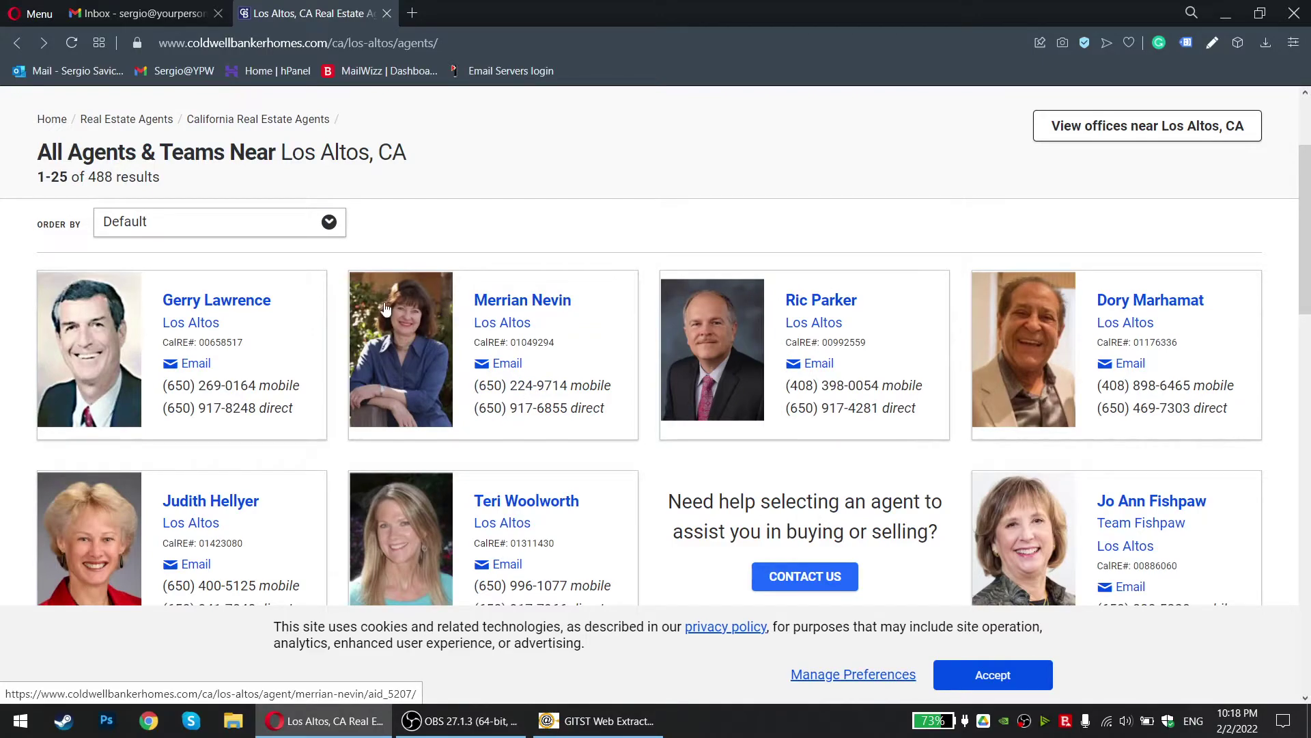
{"action": "scroll", "coordinate": [273, 315], "scroll_direction": "down", "scroll_amount": 5}
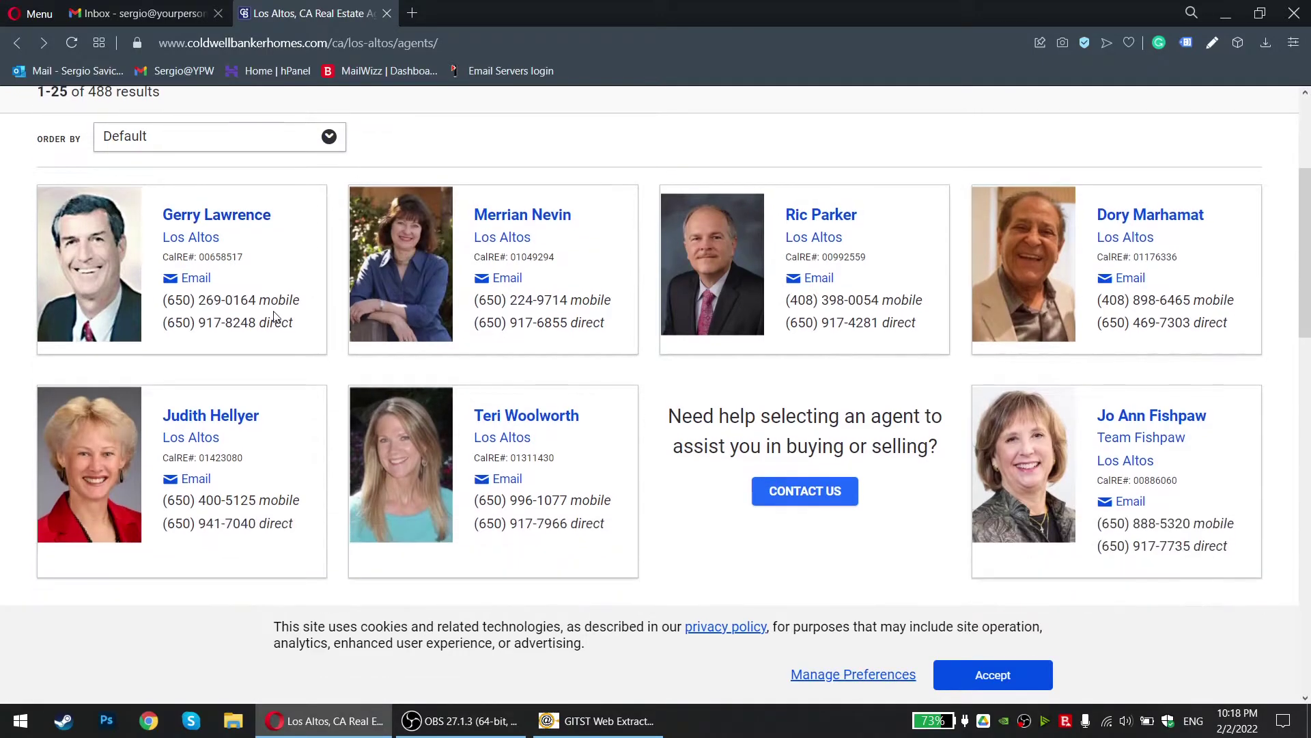
{"action": "scroll", "coordinate": [274, 314], "scroll_direction": "up", "scroll_amount": 4}
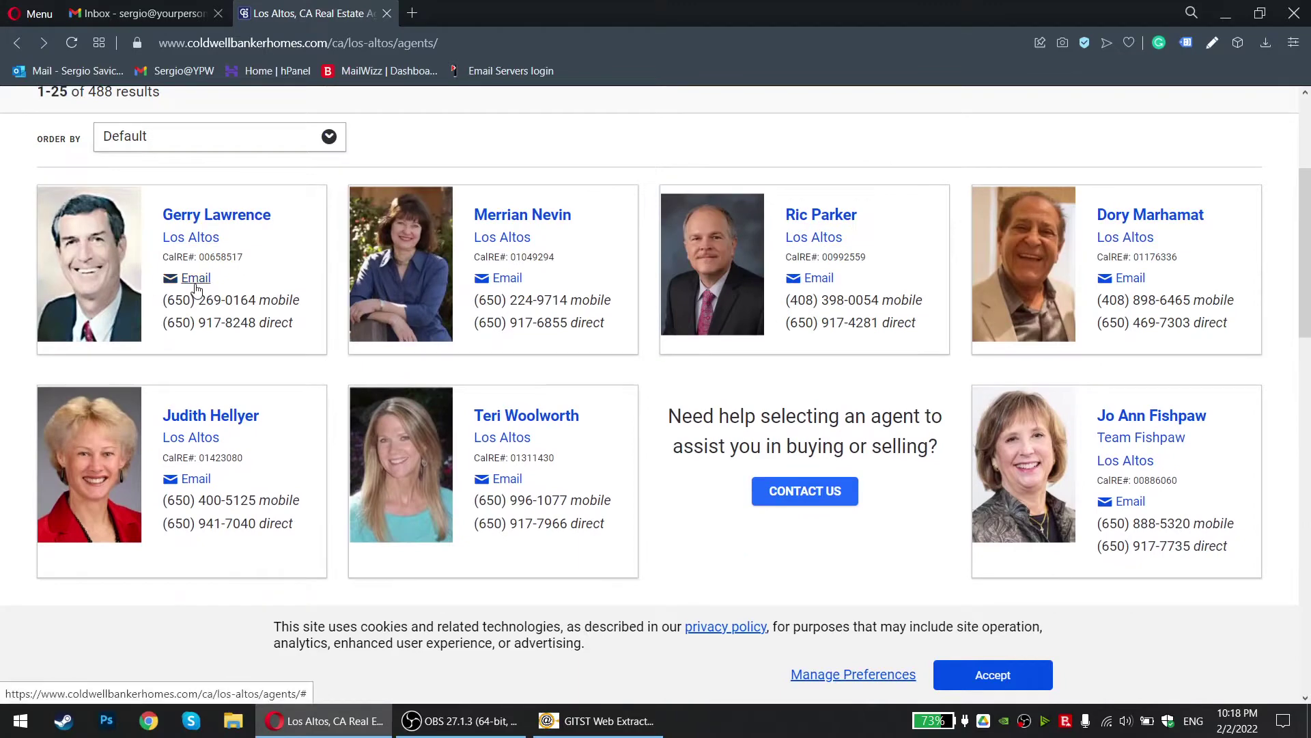
{"action": "right_click", "coordinate": [196, 279]}
{"action": "left_click", "coordinate": [272, 191]}
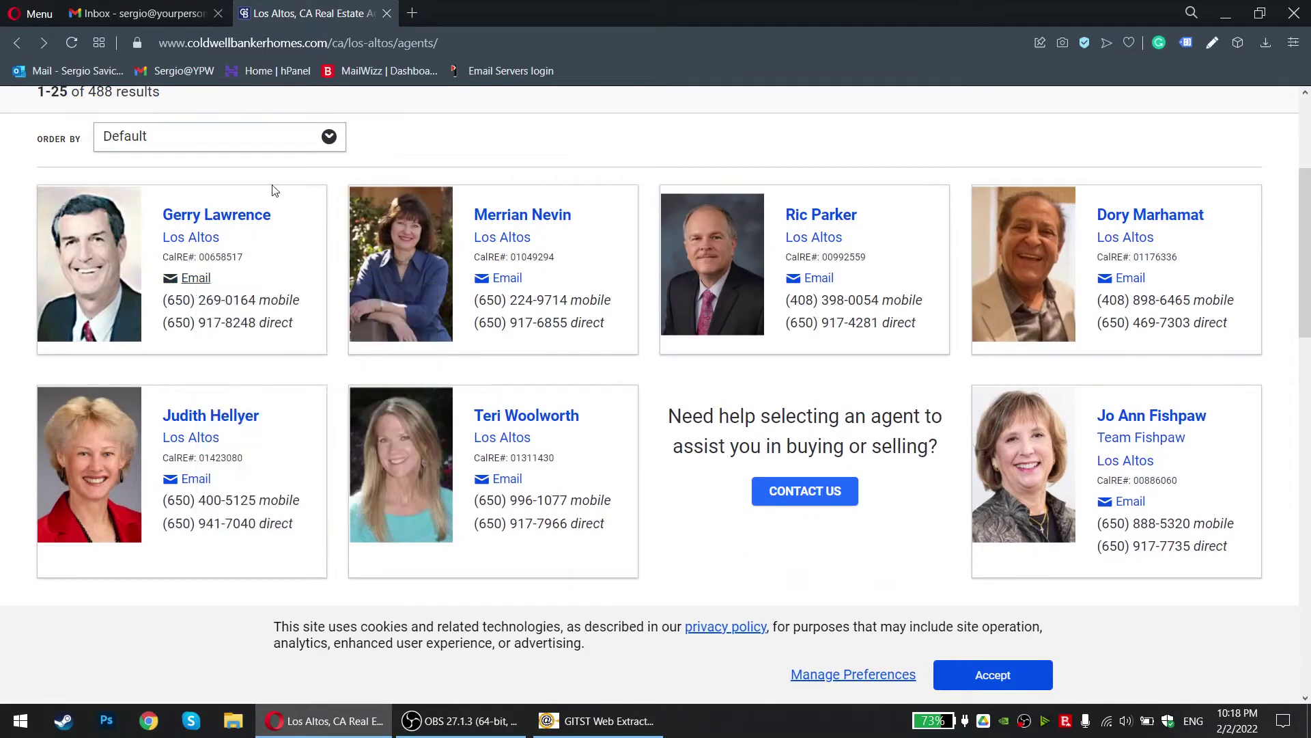
{"action": "scroll", "coordinate": [213, 262], "scroll_direction": "up", "scroll_amount": 1}
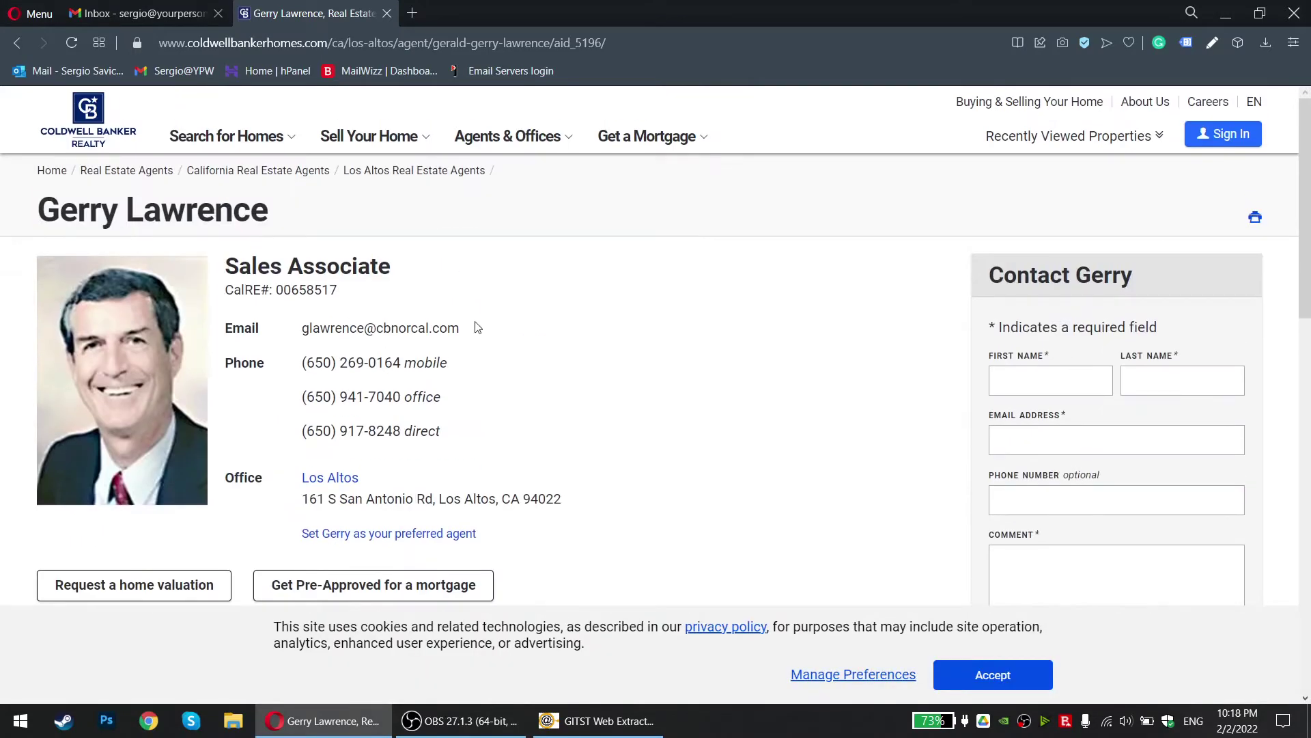
{"action": "left_click_drag", "start_coordinate": [477, 328], "coordinate": [300, 327]}
{"action": "left_click", "coordinate": [287, 322]}
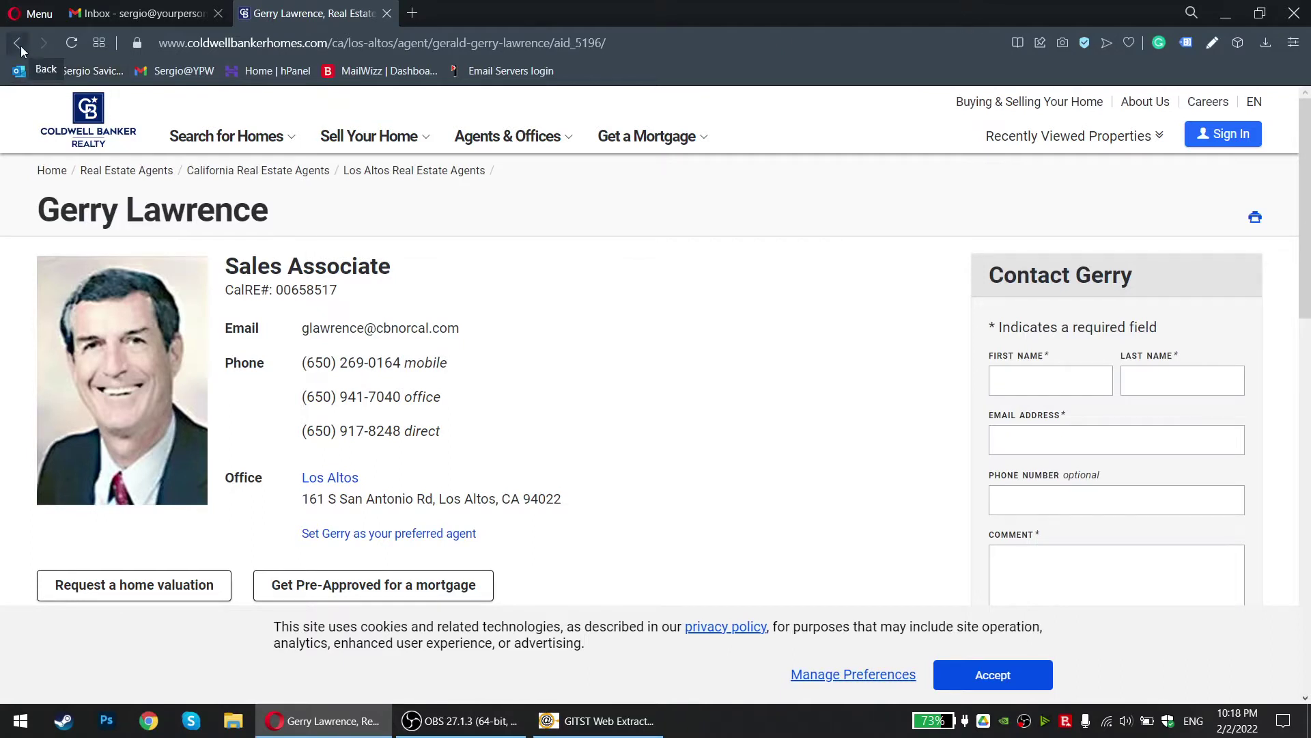
Search Google in a new tab for 'gitst web extractor' and open the GITST web crawler page
{"action": "left_click", "coordinate": [413, 24]}
{"action": "type", "text": "gitst web extractor"}
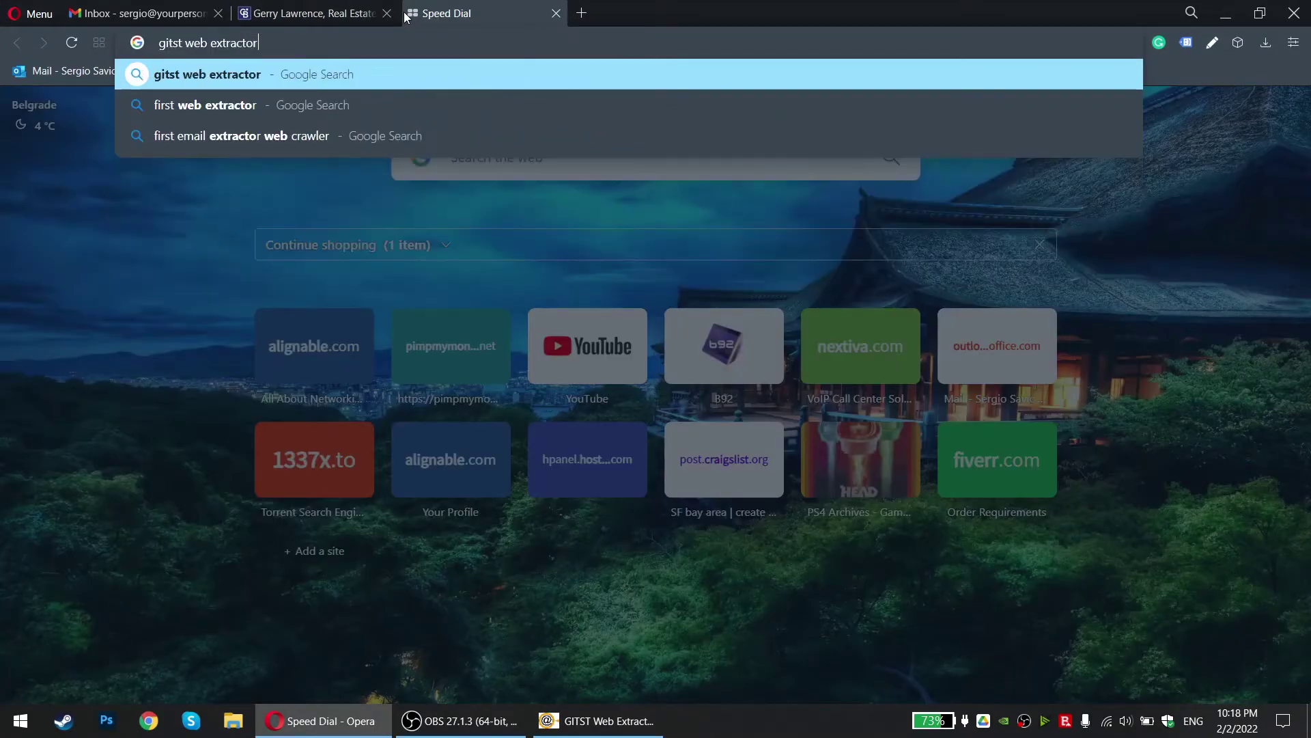
{"action": "key", "text": "Return"}
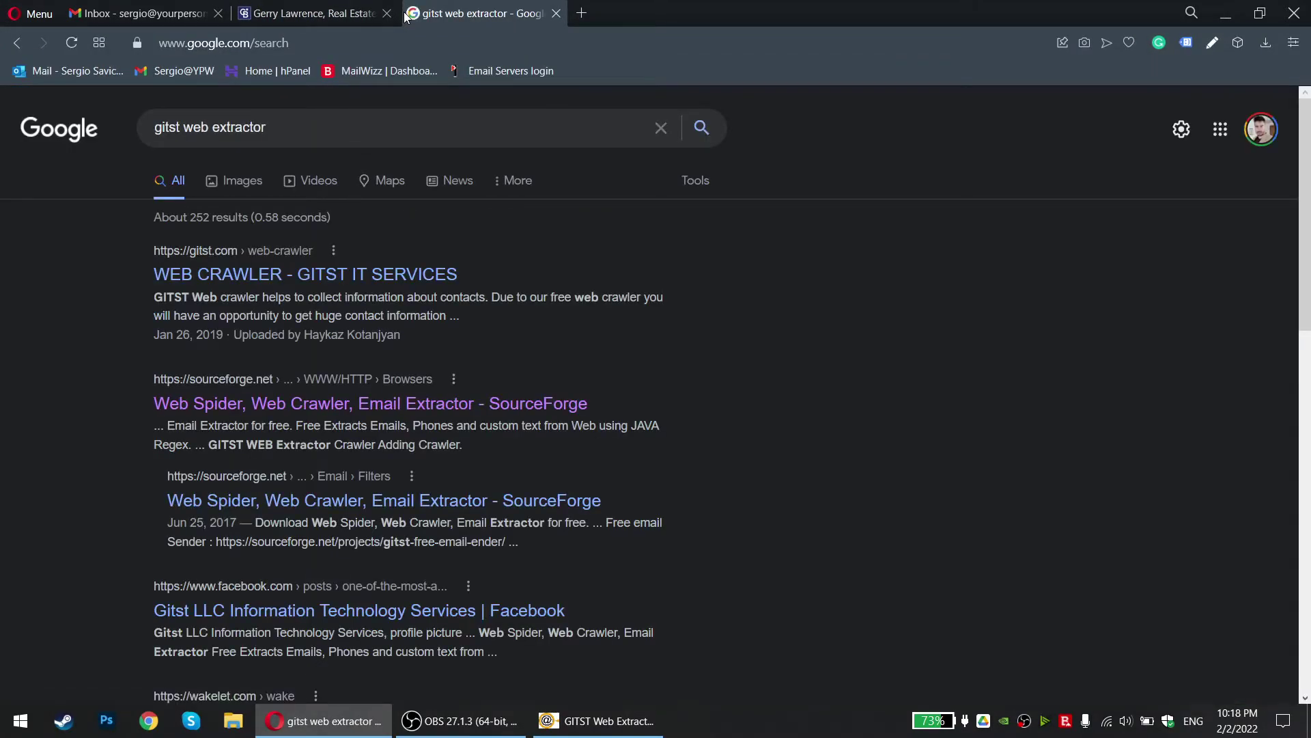
{"action": "left_click", "coordinate": [380, 276]}
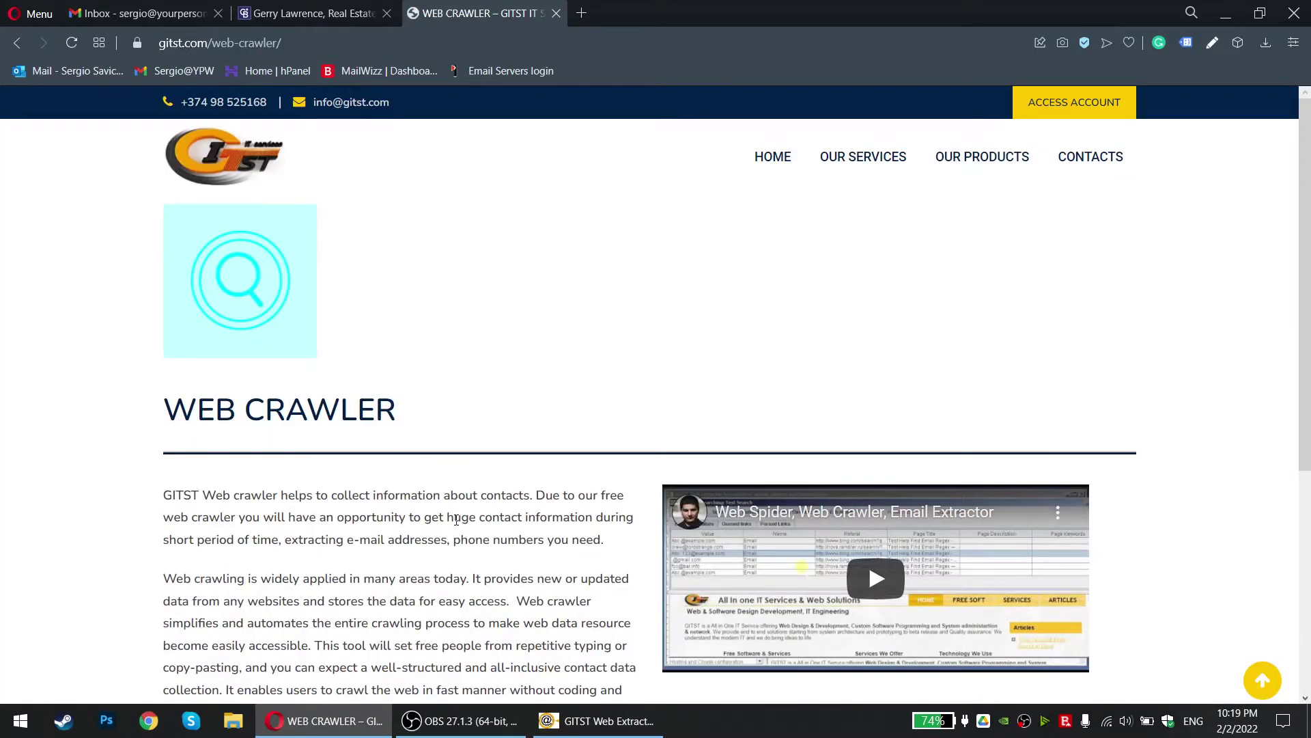
{"action": "scroll", "coordinate": [457, 512], "scroll_direction": "down", "scroll_amount": 5}
{"action": "scroll", "coordinate": [406, 372], "scroll_direction": "up", "scroll_amount": 1}
{"action": "scroll", "coordinate": [402, 363], "scroll_direction": "up", "scroll_amount": 4}
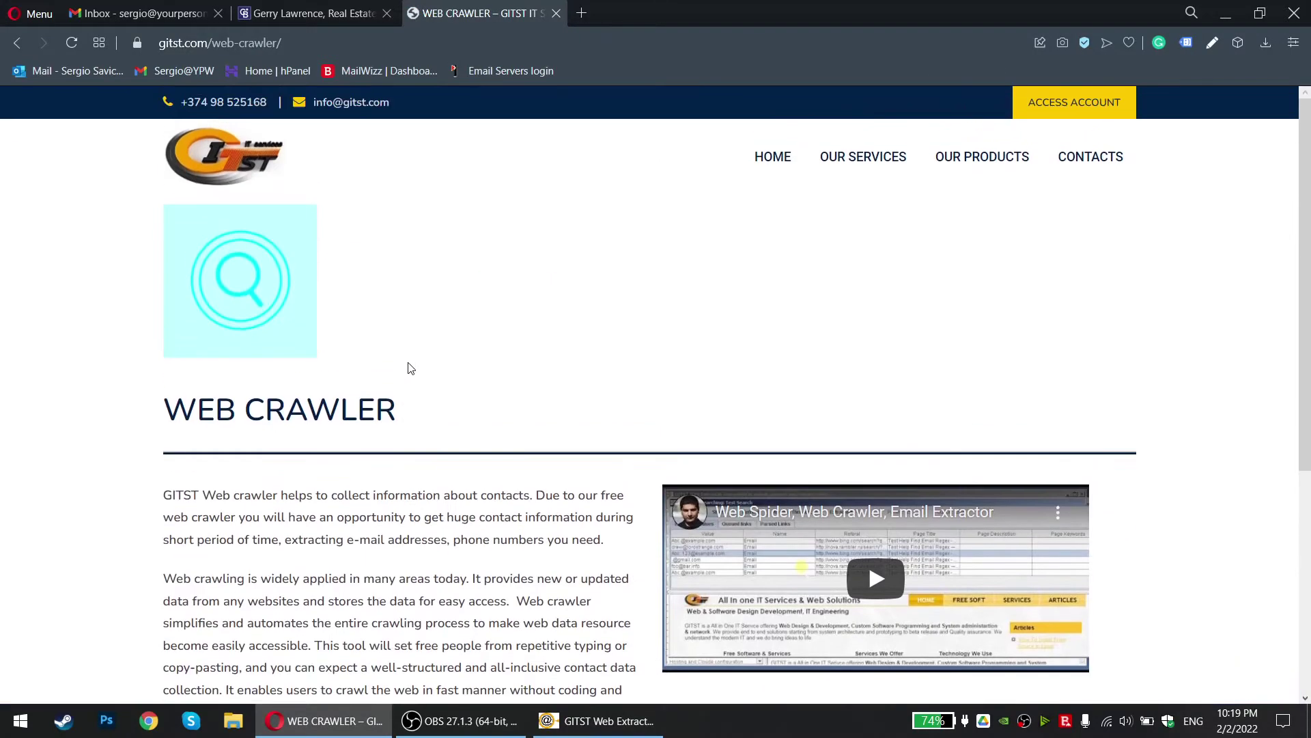
{"action": "scroll", "coordinate": [400, 426], "scroll_direction": "down", "scroll_amount": 5}
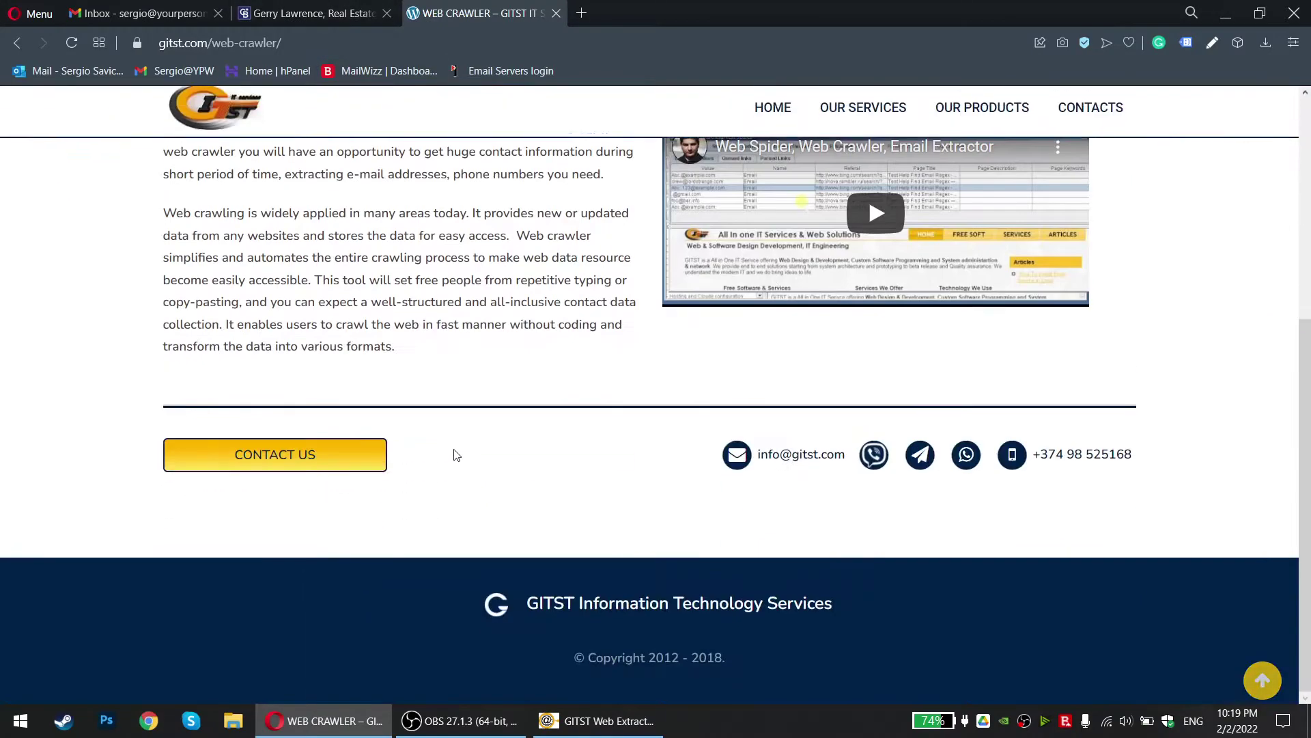
{"action": "scroll", "coordinate": [453, 453], "scroll_direction": "up", "scroll_amount": 5}
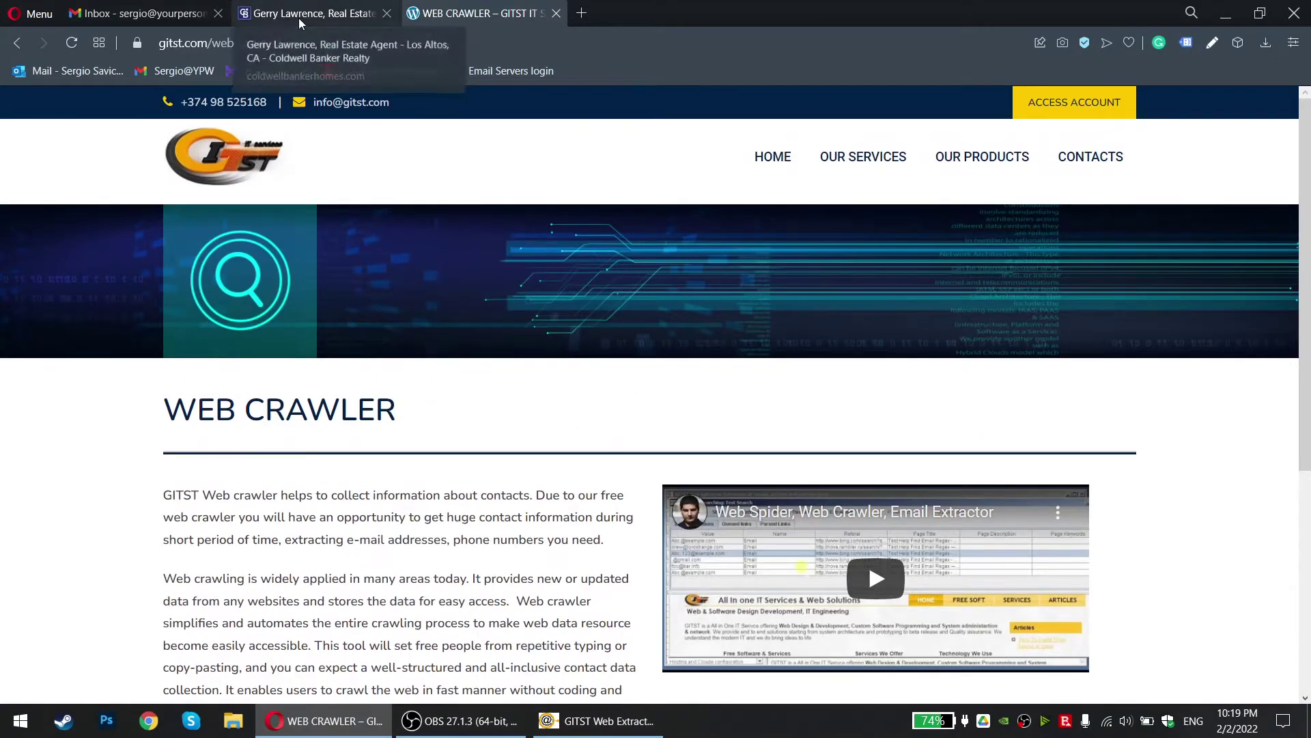
Copy the Los Altos agents listing page address from the Coldwell Banker tab
{"action": "left_click", "coordinate": [335, 21]}
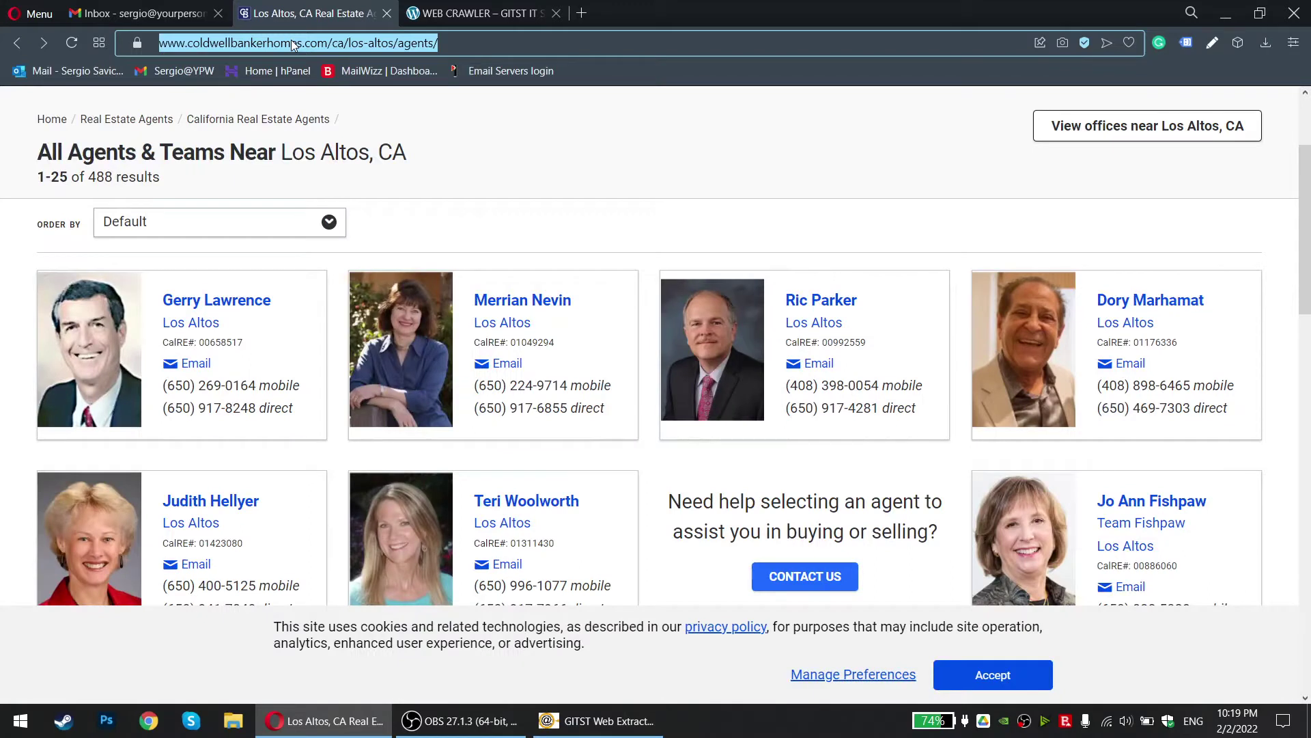
{"action": "right_click", "coordinate": [394, 42]}
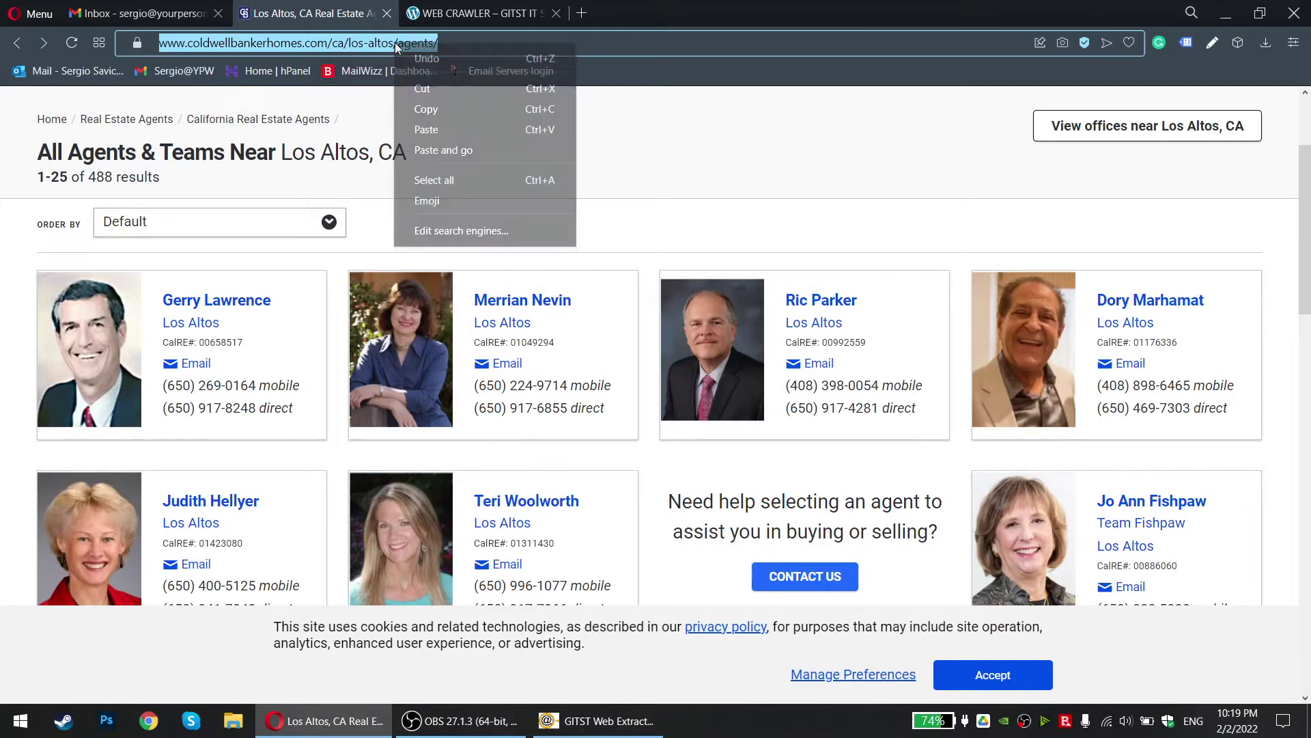
{"action": "left_click", "coordinate": [433, 108]}
{"action": "left_click_drag", "start_coordinate": [338, 43], "coordinate": [216, 48]}
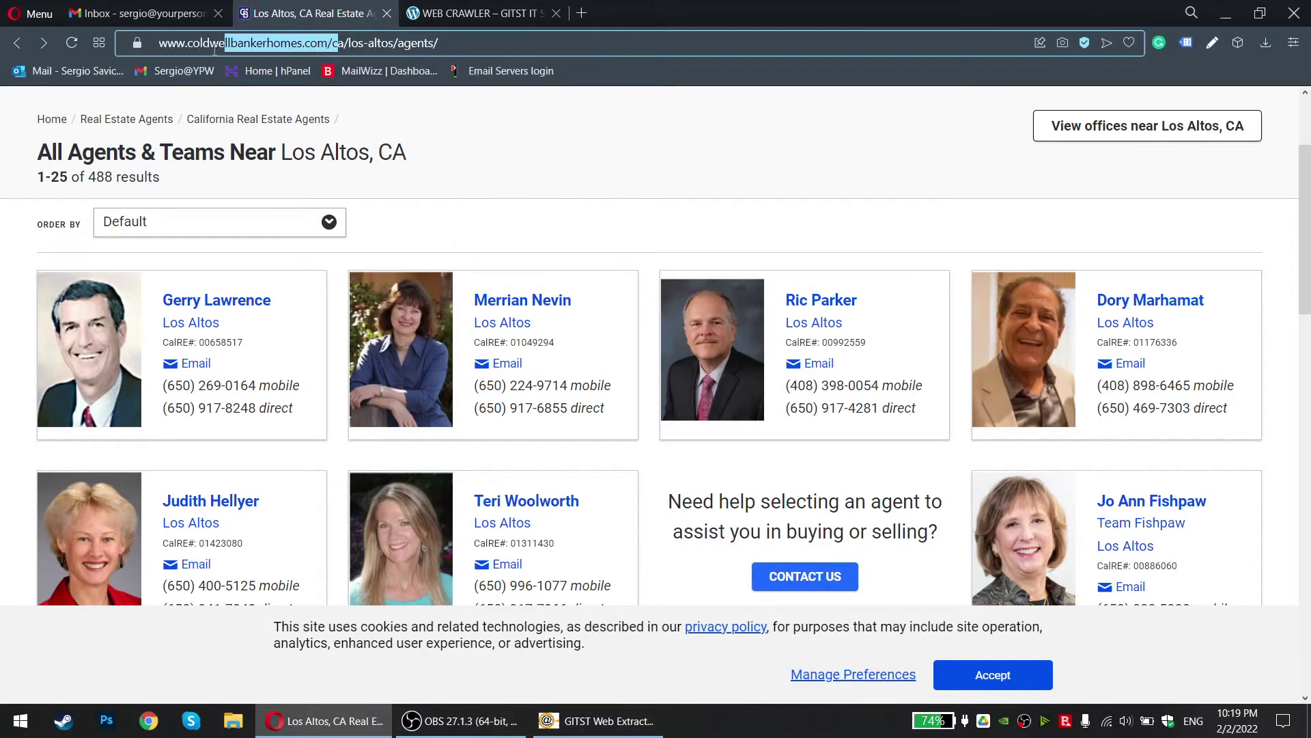
{"action": "left_click", "coordinate": [231, 45]}
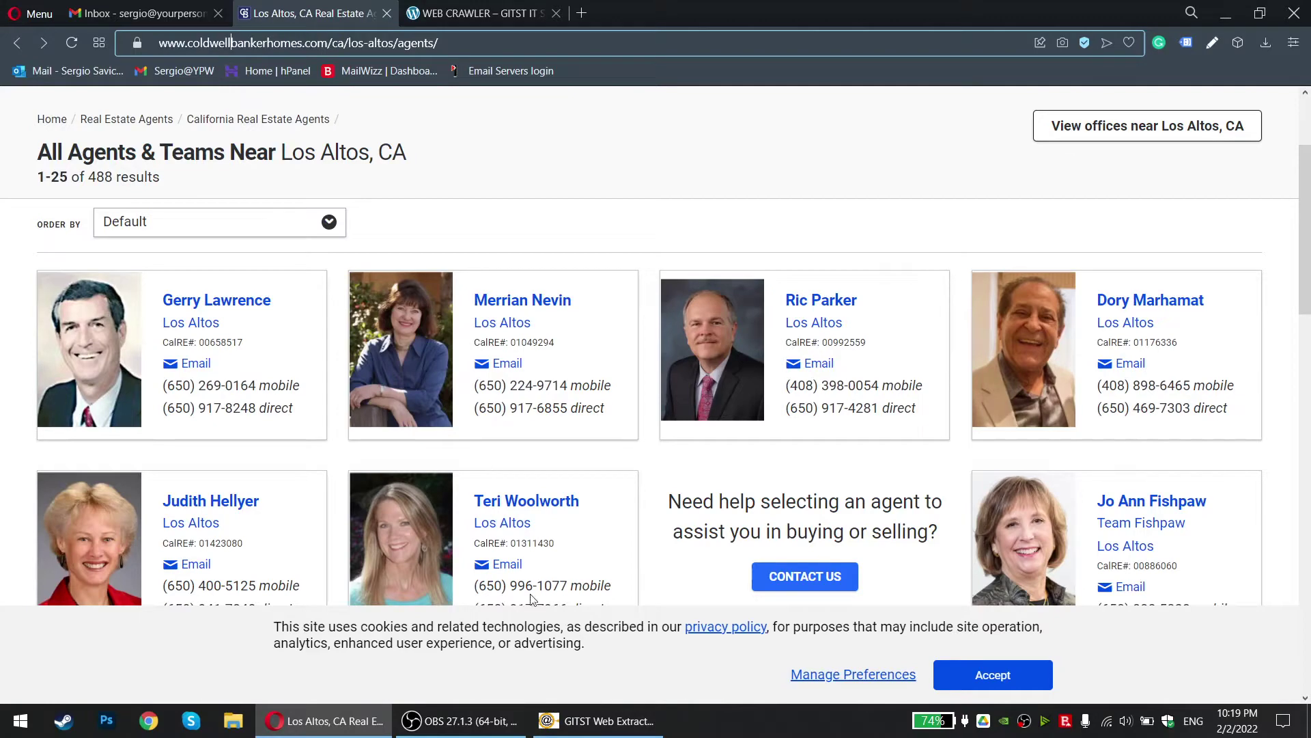
{"action": "left_click", "coordinate": [581, 720]}
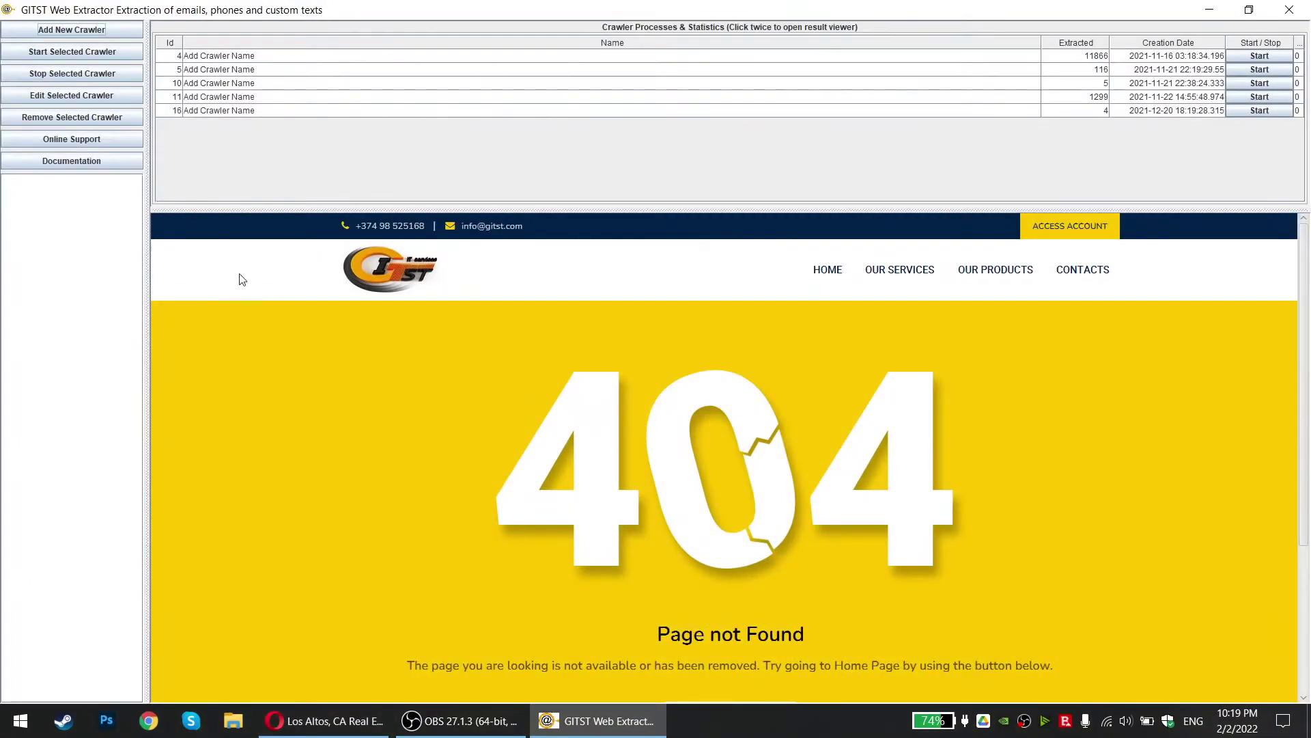
Review existing crawler results, then set a new crawler's Link start address to the copied agents page URL
{"action": "double_click", "coordinate": [278, 111]}
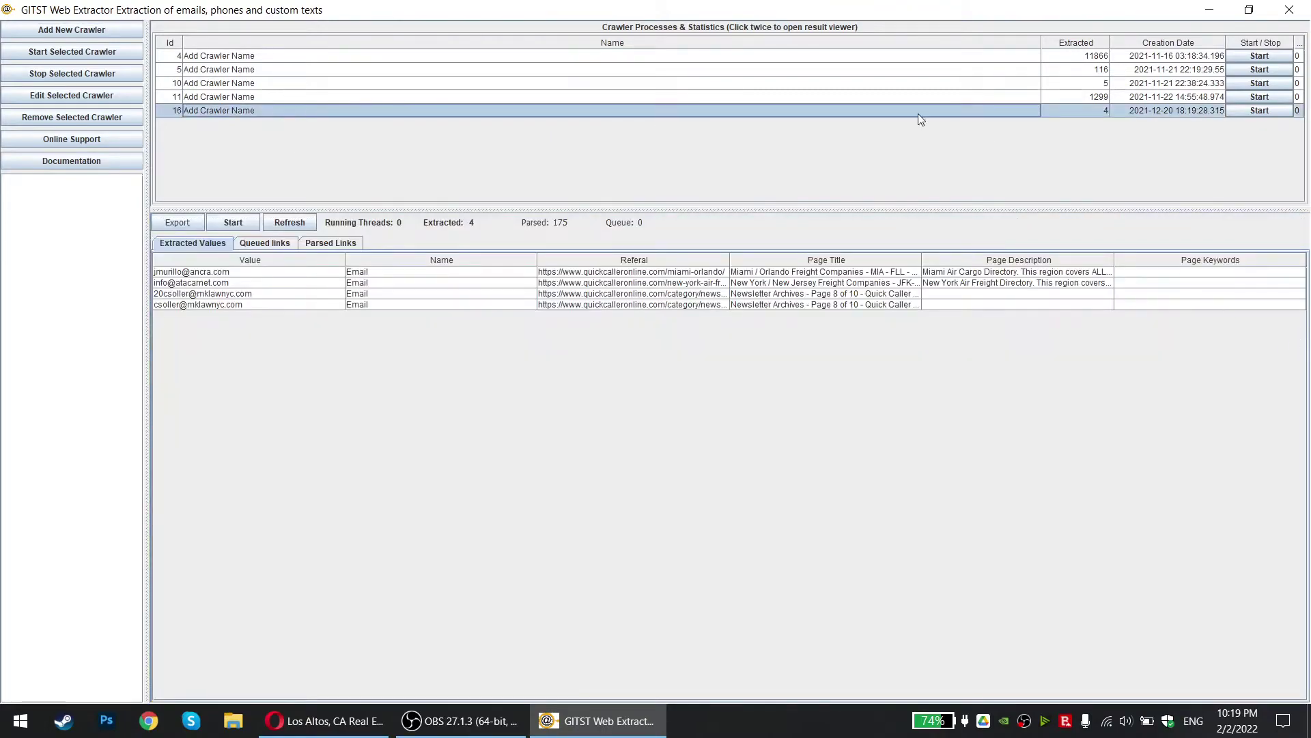
{"action": "double_click", "coordinate": [419, 97]}
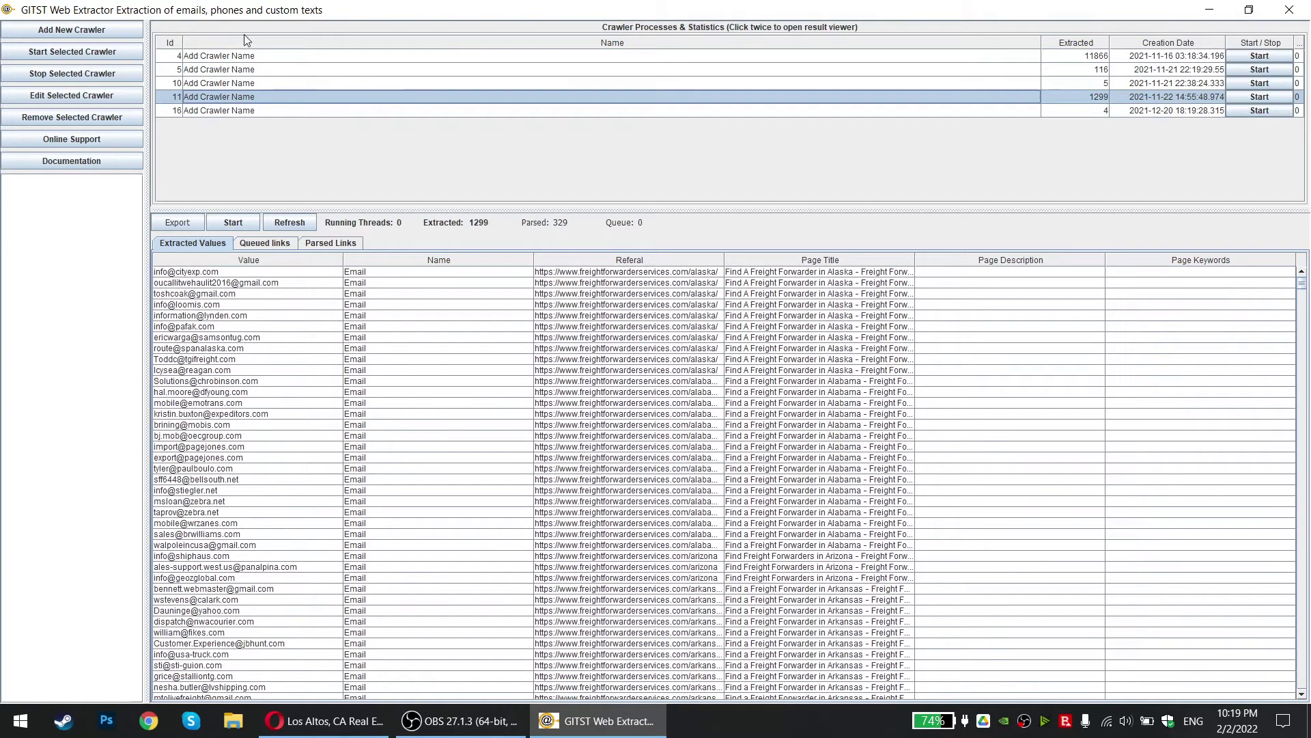
{"action": "left_click", "coordinate": [102, 32]}
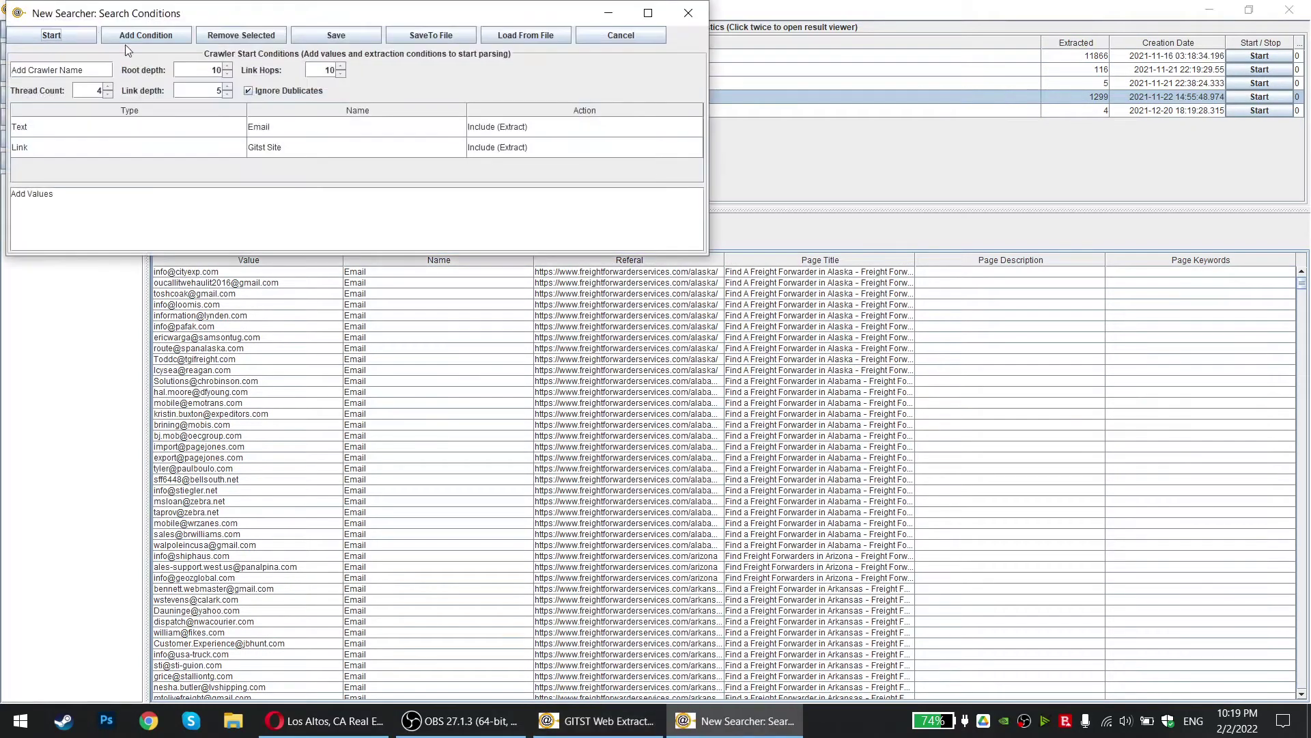
{"action": "left_click_drag", "start_coordinate": [196, 15], "coordinate": [393, 111]}
{"action": "left_click", "coordinate": [240, 245]}
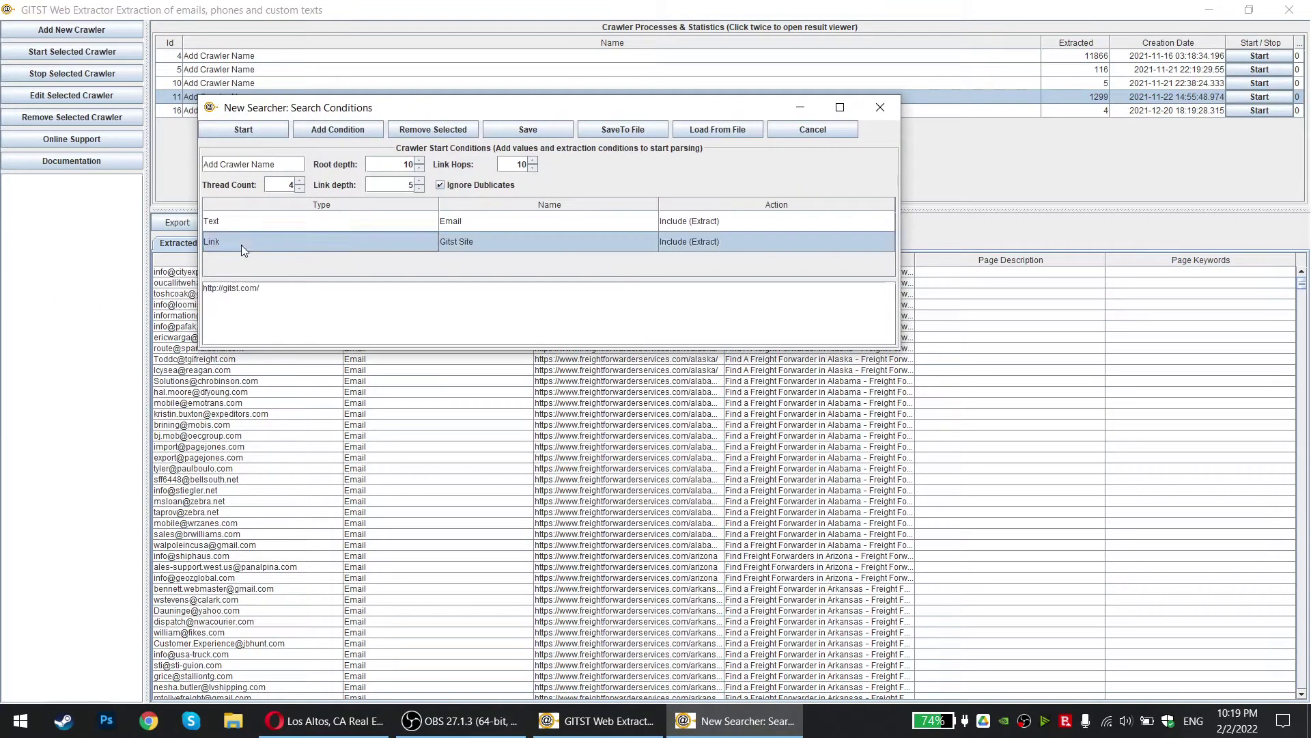
{"action": "key", "text": "ctrl+a"}
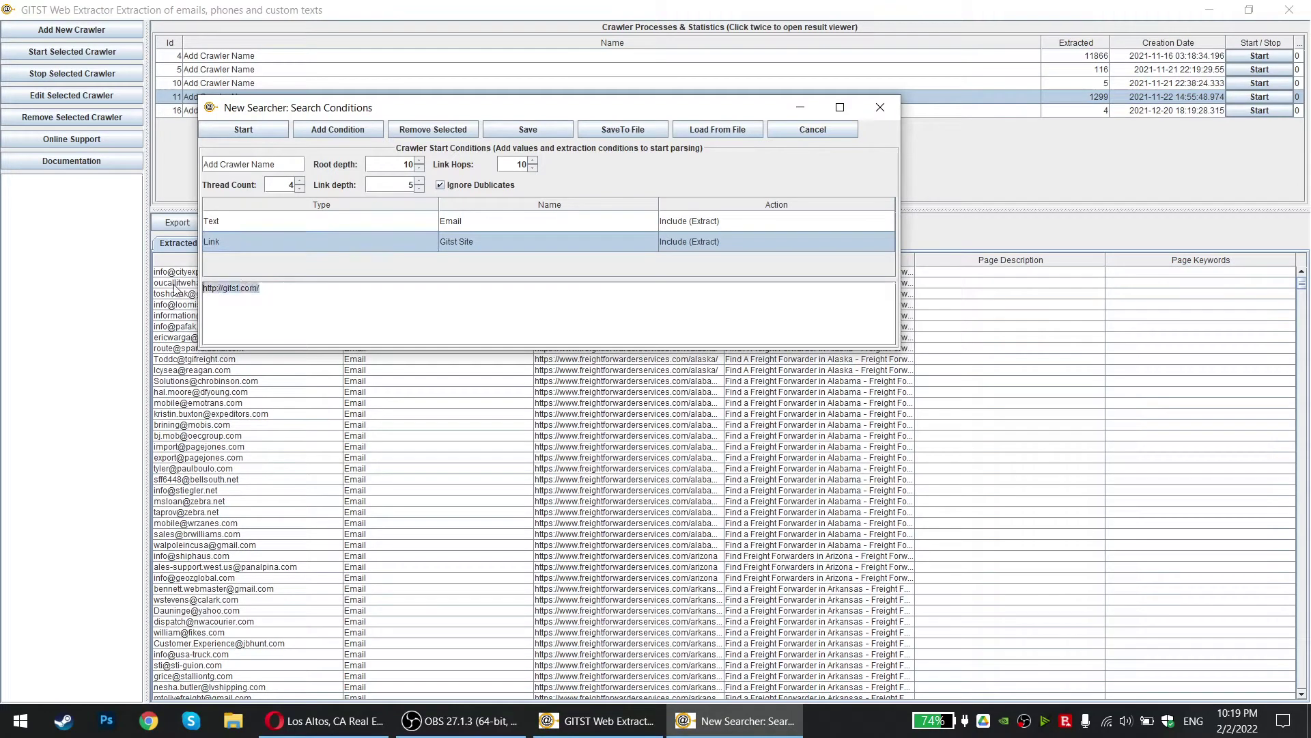
{"action": "key", "text": "ctrl+v"}
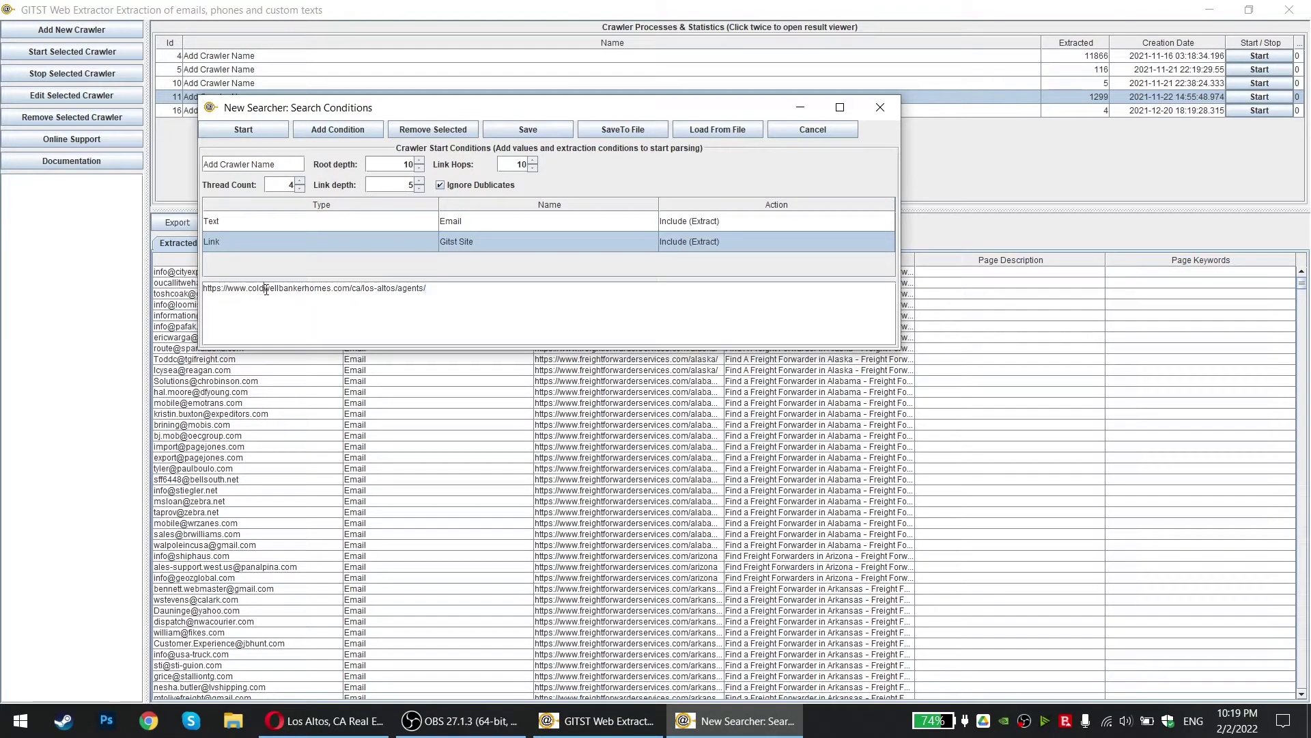
{"action": "triple_click", "coordinate": [265, 288]}
{"action": "left_click", "coordinate": [265, 288]}
Name the new crawler Realtors and set its Link Hops to 10
{"action": "triple_click", "coordinate": [248, 164]}
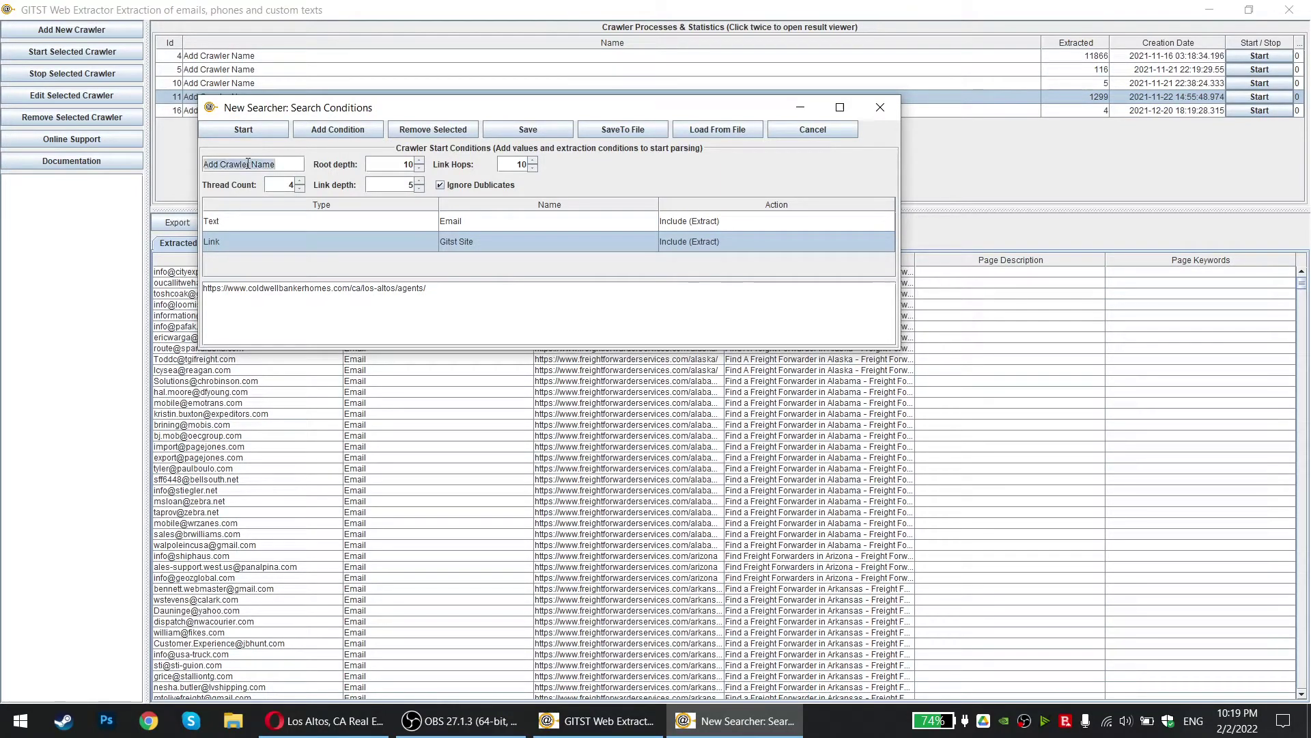
{"action": "type", "text": "Realtors"}
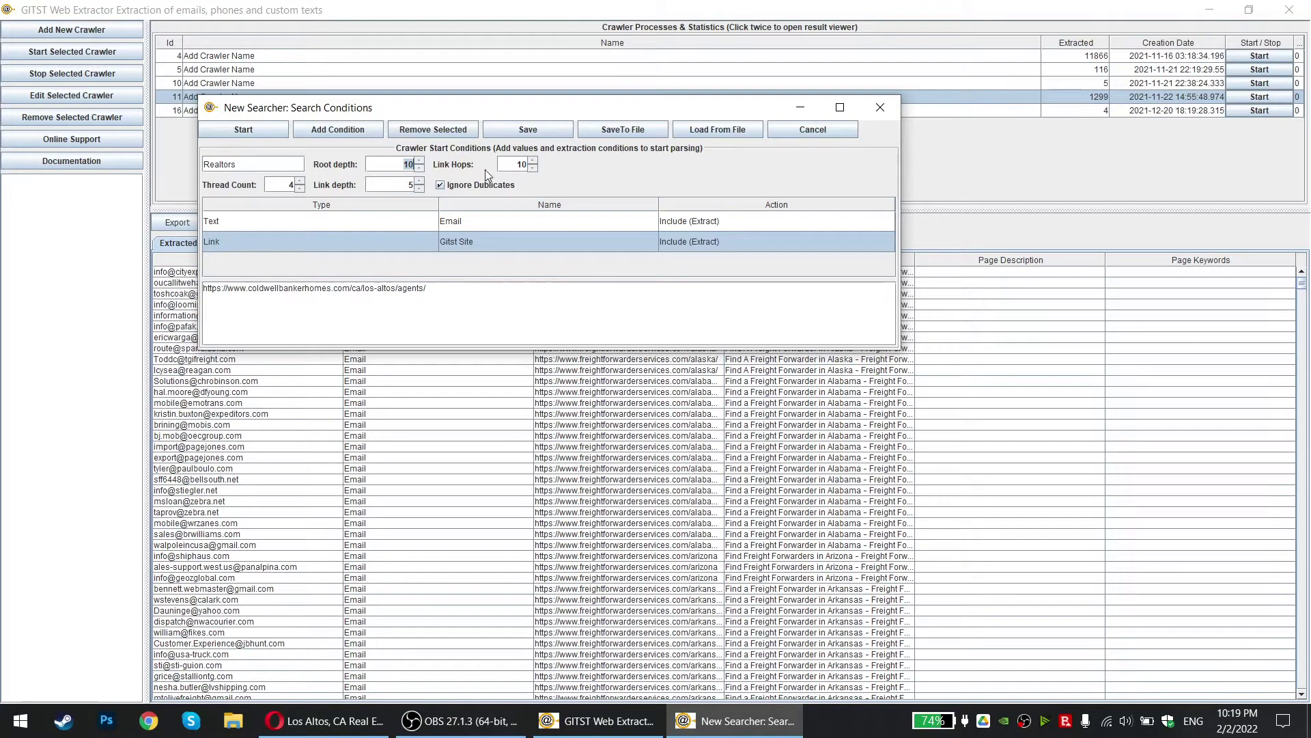
{"action": "left_click", "coordinate": [518, 162]}
{"action": "type", "text": "10"}
{"action": "left_click", "coordinate": [394, 186]}
{"action": "left_click_drag", "start_coordinate": [515, 165], "coordinate": [539, 165]}
Start the Realtors crawler, show its extracted emails, and widen the Referal column
{"action": "left_click", "coordinate": [253, 129]}
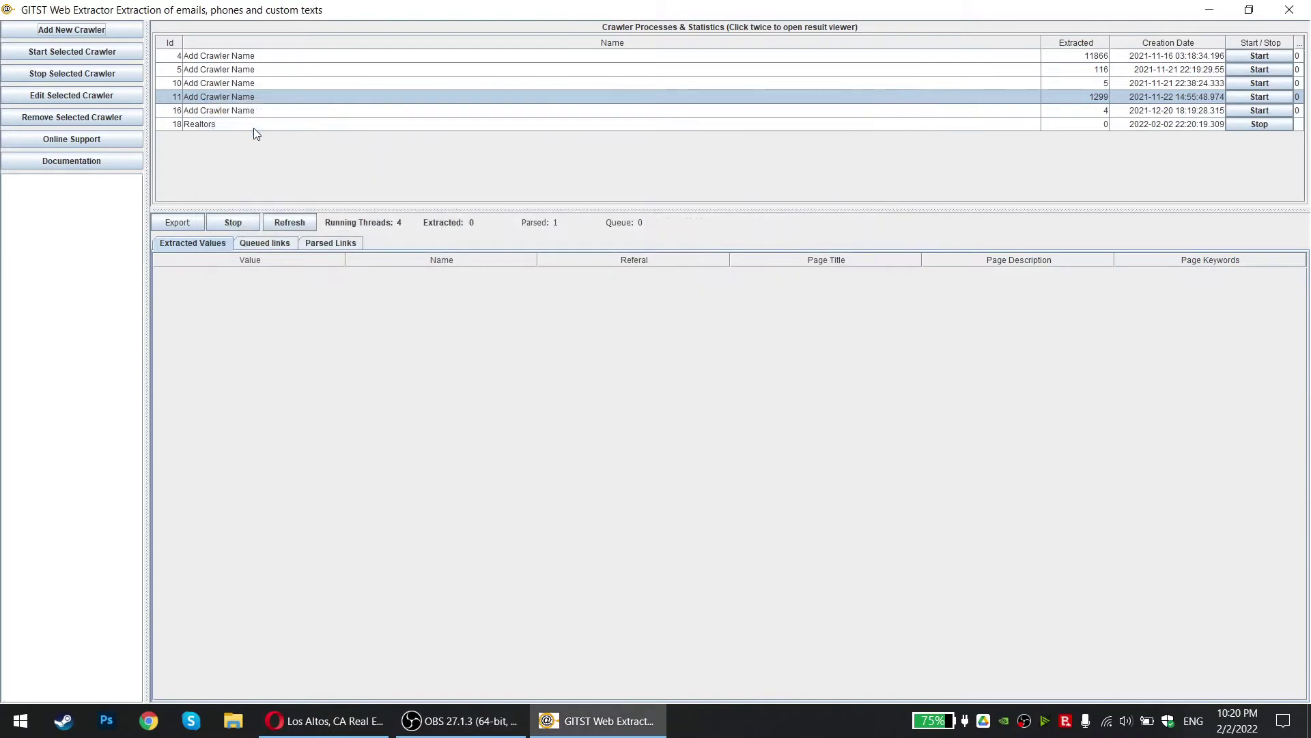
{"action": "left_click", "coordinate": [251, 124]}
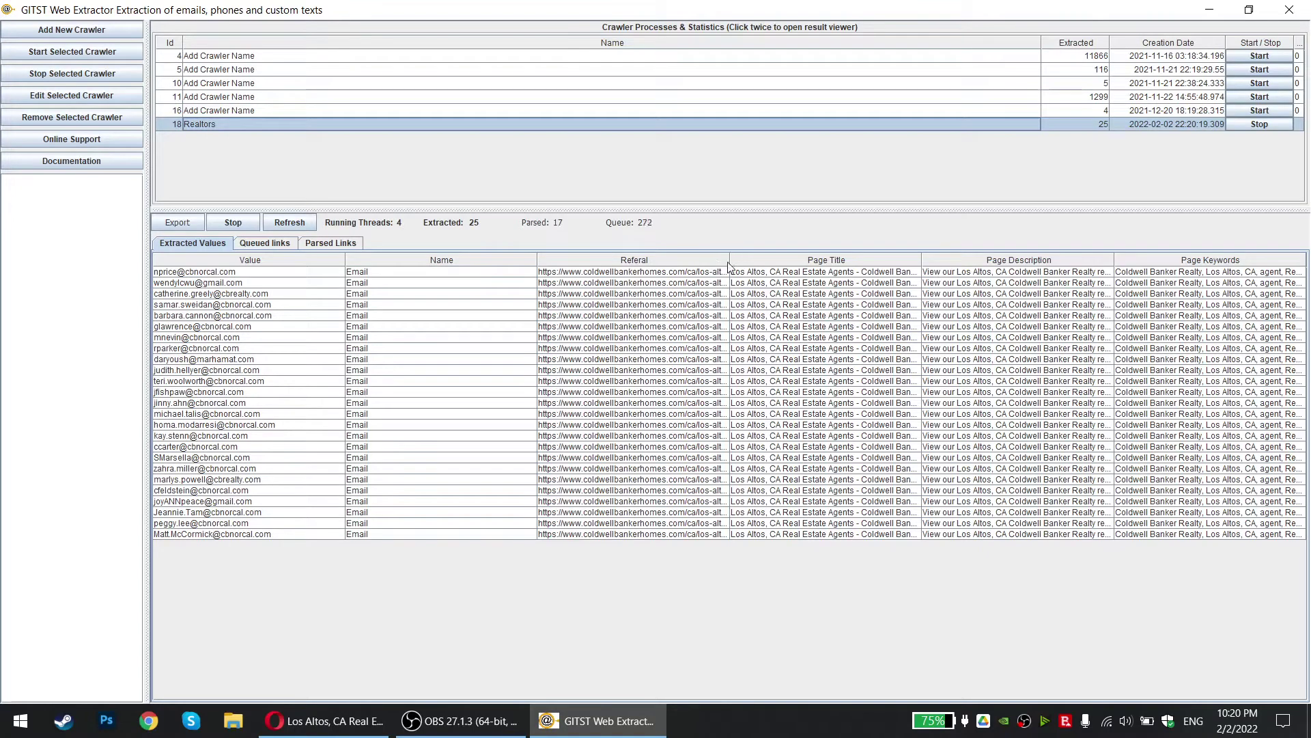
{"action": "left_click_drag", "start_coordinate": [730, 266], "coordinate": [791, 263]}
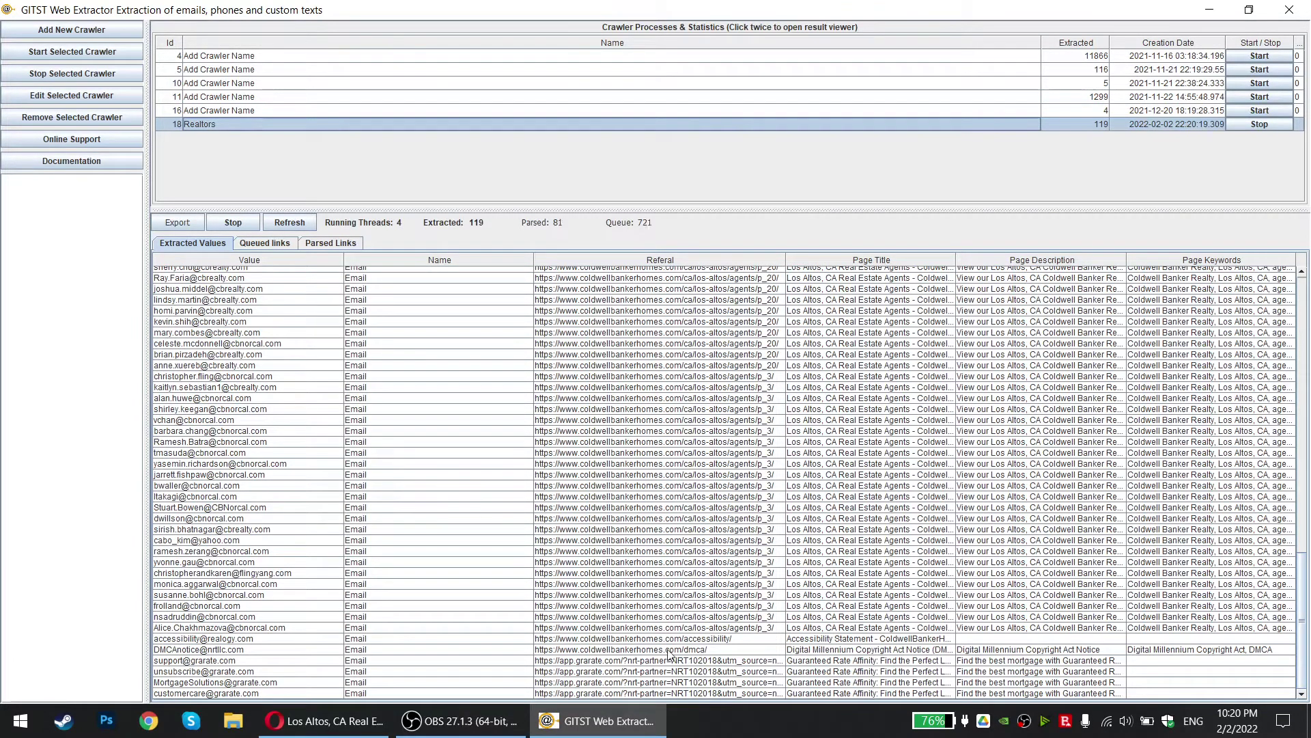
{"action": "left_click", "coordinate": [256, 650]}
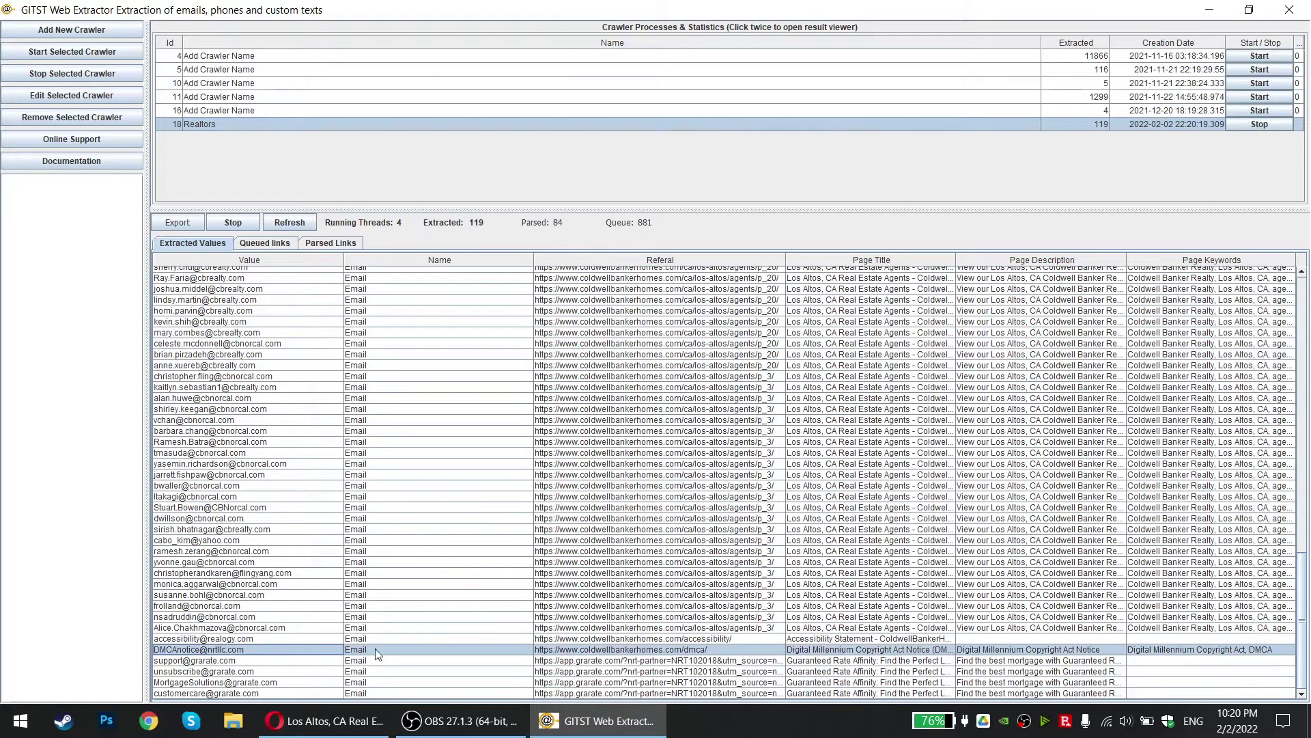
{"action": "left_click", "coordinate": [827, 640]}
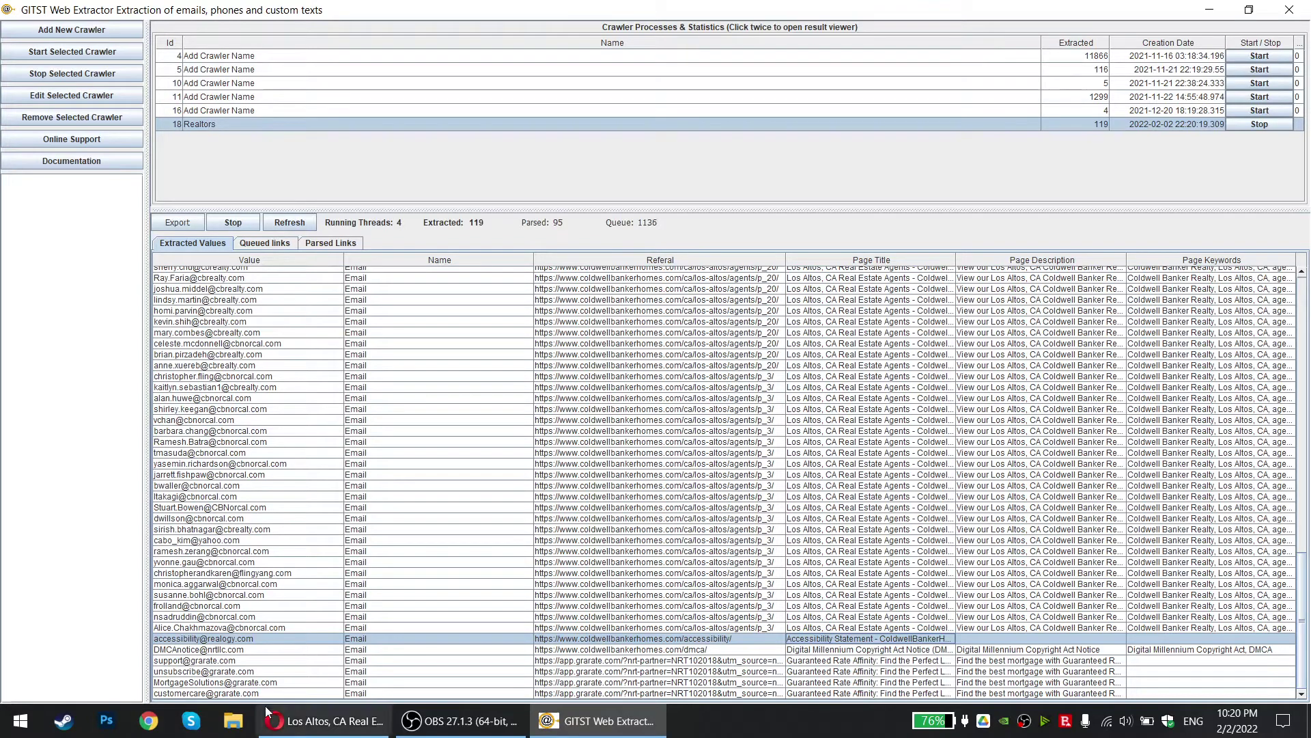
{"action": "left_click", "coordinate": [233, 692]}
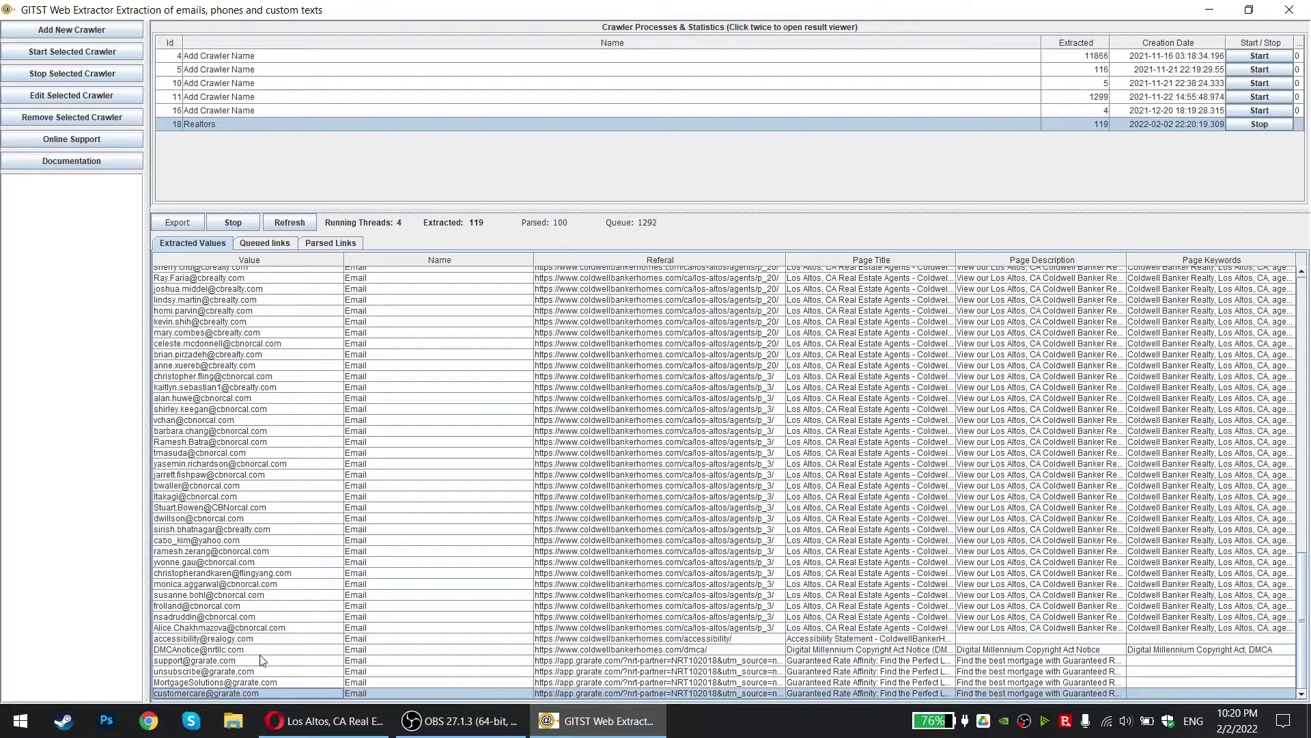
Sort the extracted results by Page Title in ascending order
{"action": "scroll", "coordinate": [268, 437], "scroll_direction": "up", "scroll_amount": 10}
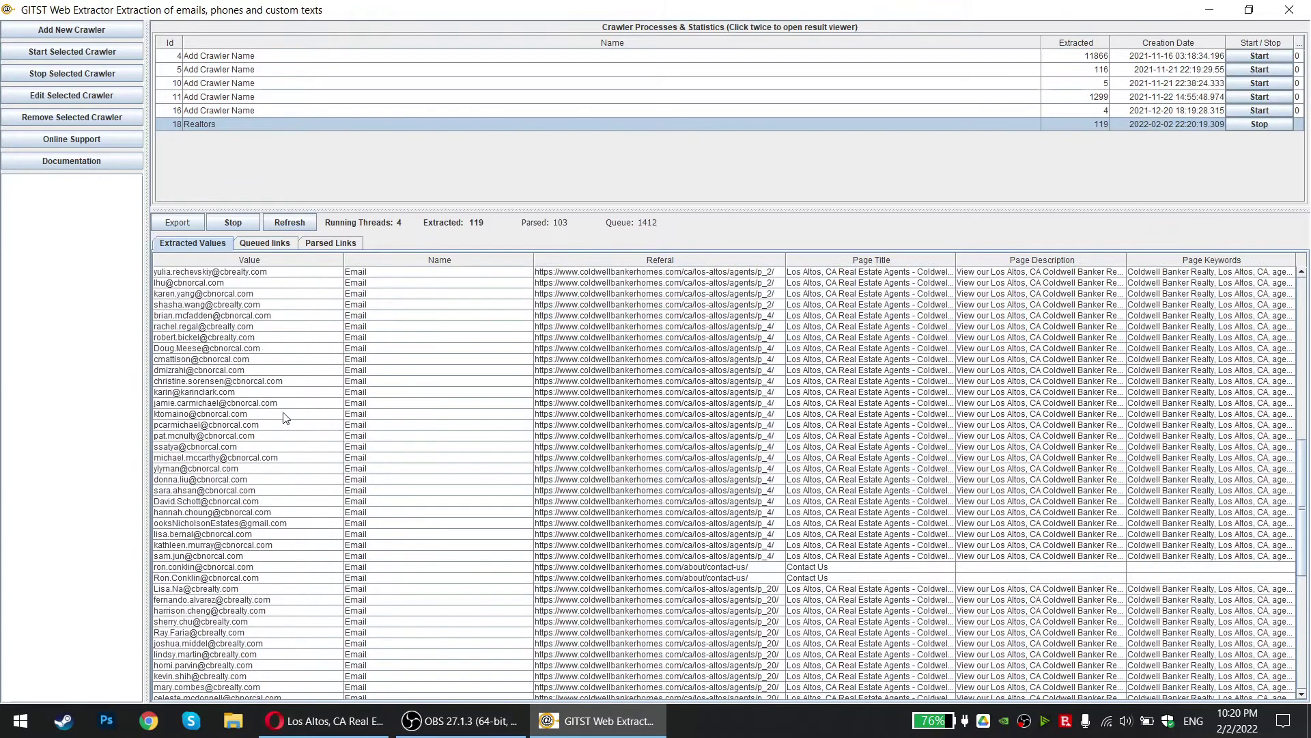
{"action": "scroll", "coordinate": [286, 418], "scroll_direction": "up", "scroll_amount": 10}
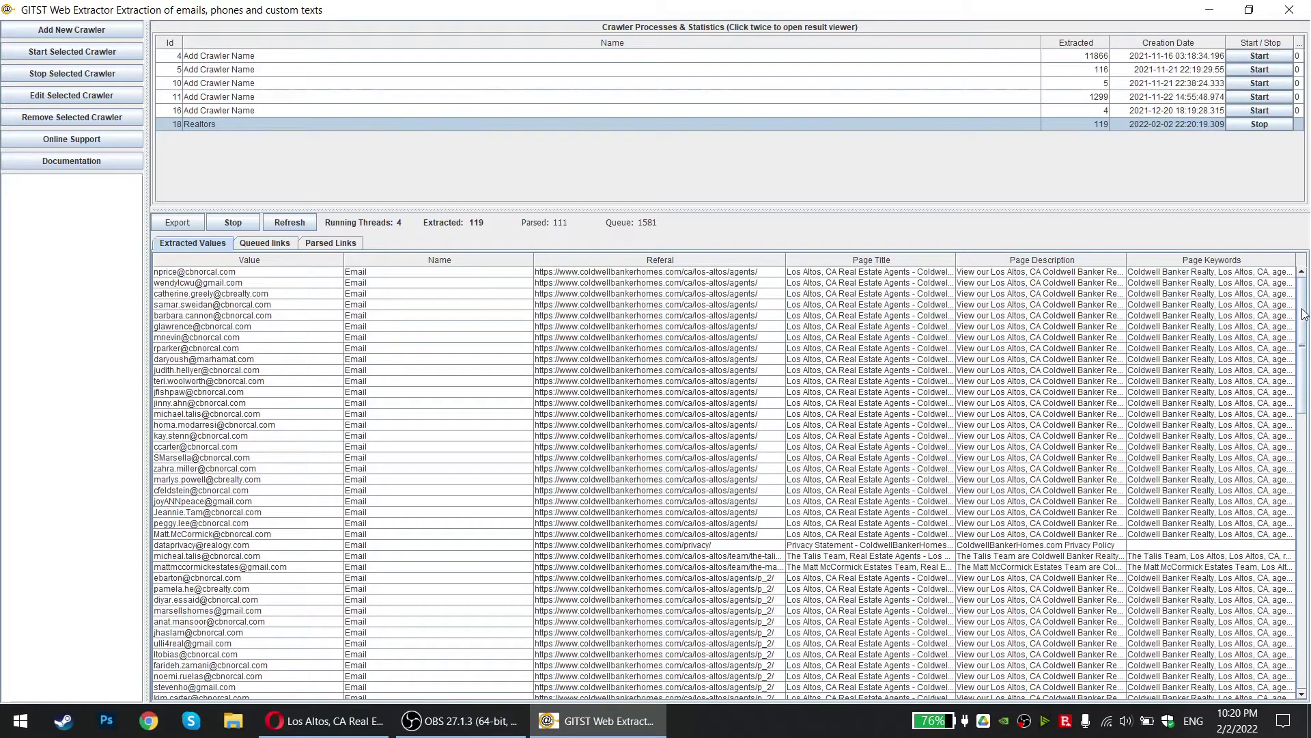
{"action": "left_click_drag", "start_coordinate": [1305, 314], "coordinate": [1309, 278]}
{"action": "left_click", "coordinate": [881, 260]}
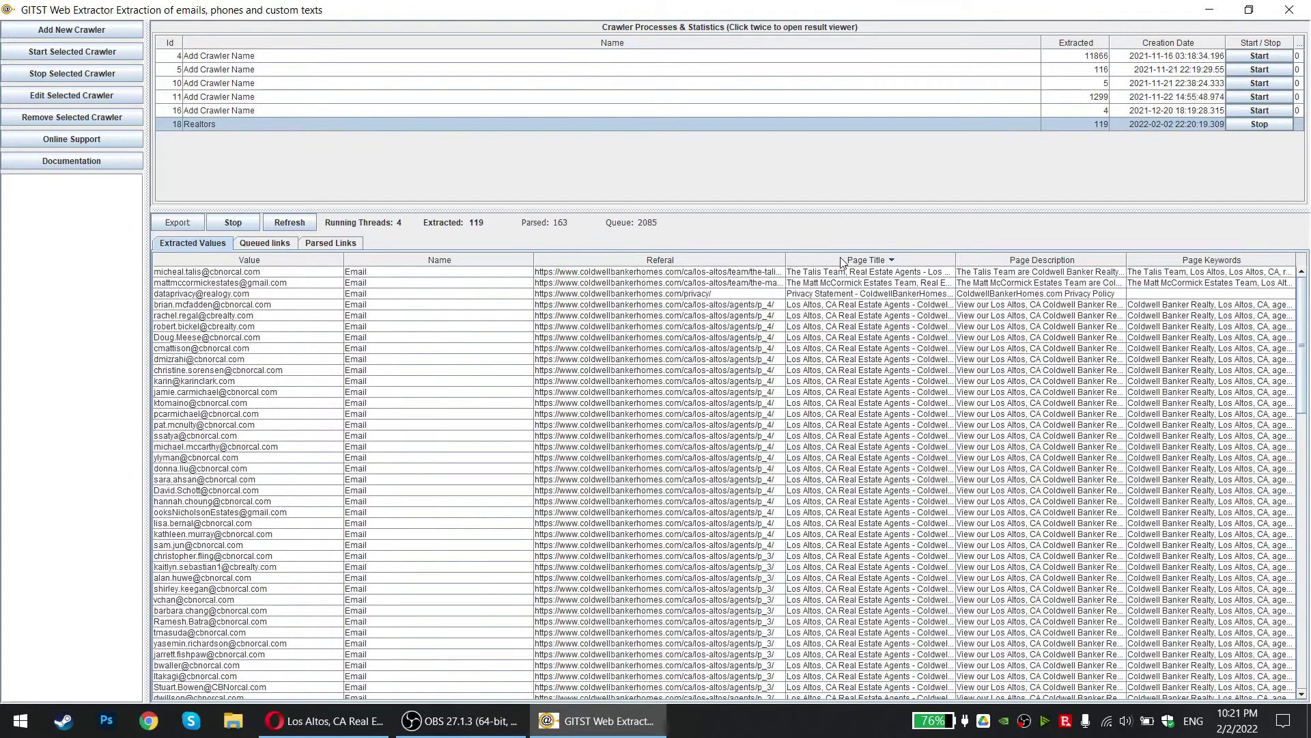
{"action": "left_click", "coordinate": [842, 263]}
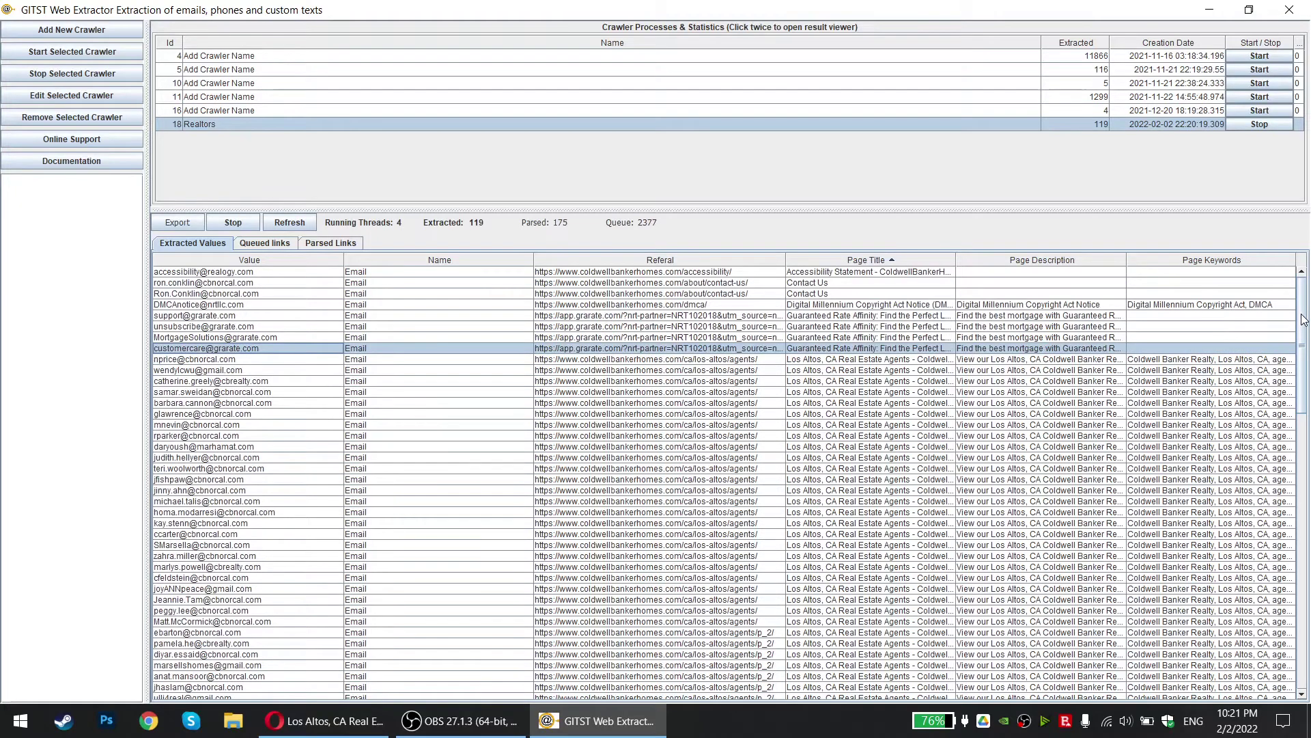
{"action": "left_click_drag", "start_coordinate": [1303, 319], "coordinate": [1303, 557]}
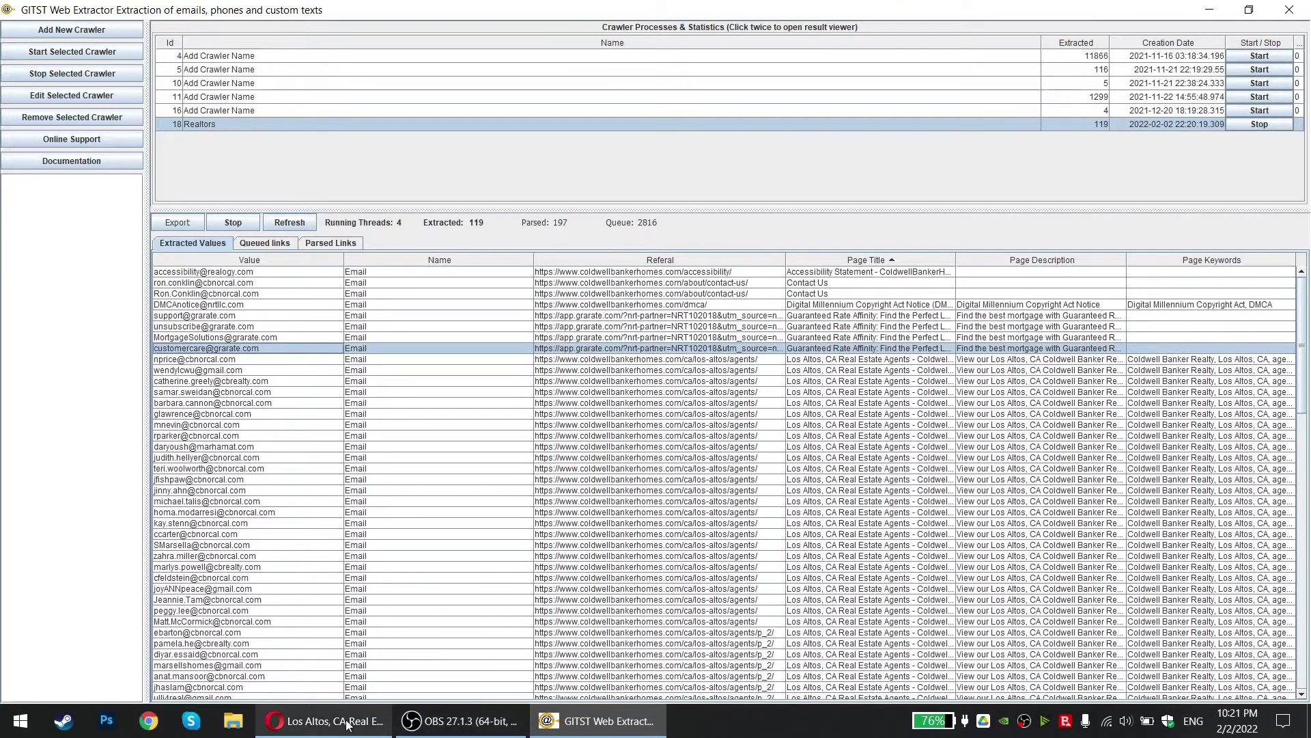
Copy the Coldwell Banker site's domain from the agents page address bar
{"action": "left_click", "coordinate": [347, 722]}
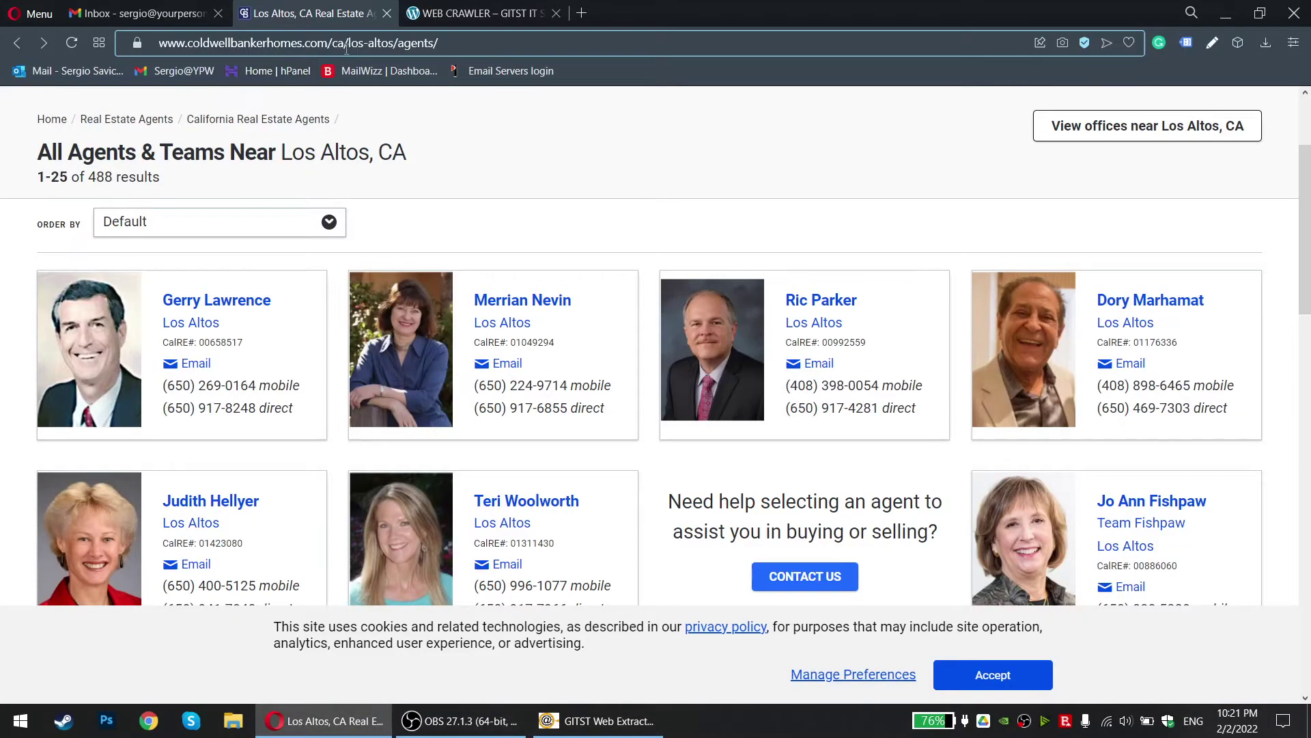
{"action": "left_click_drag", "start_coordinate": [329, 43], "coordinate": [159, 43]}
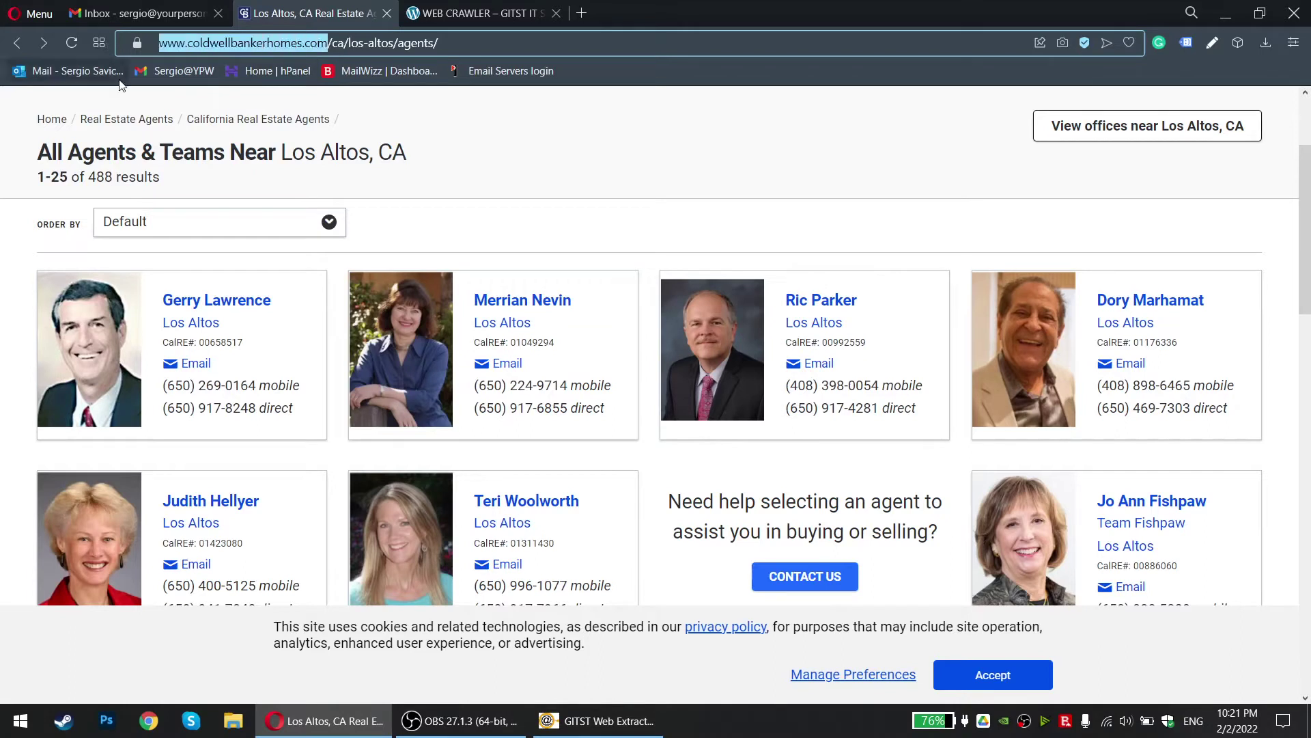
{"action": "right_click", "coordinate": [255, 48]}
{"action": "left_click", "coordinate": [294, 112]}
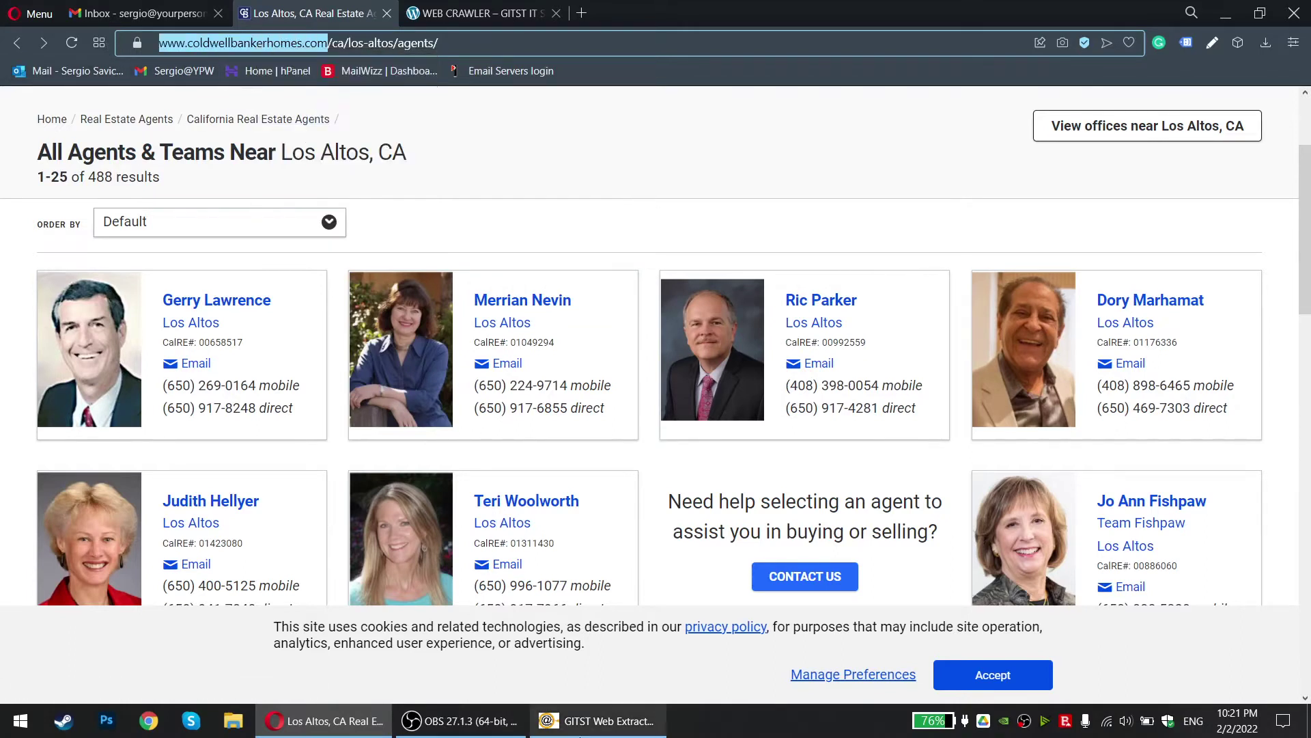
{"action": "left_click", "coordinate": [601, 720]}
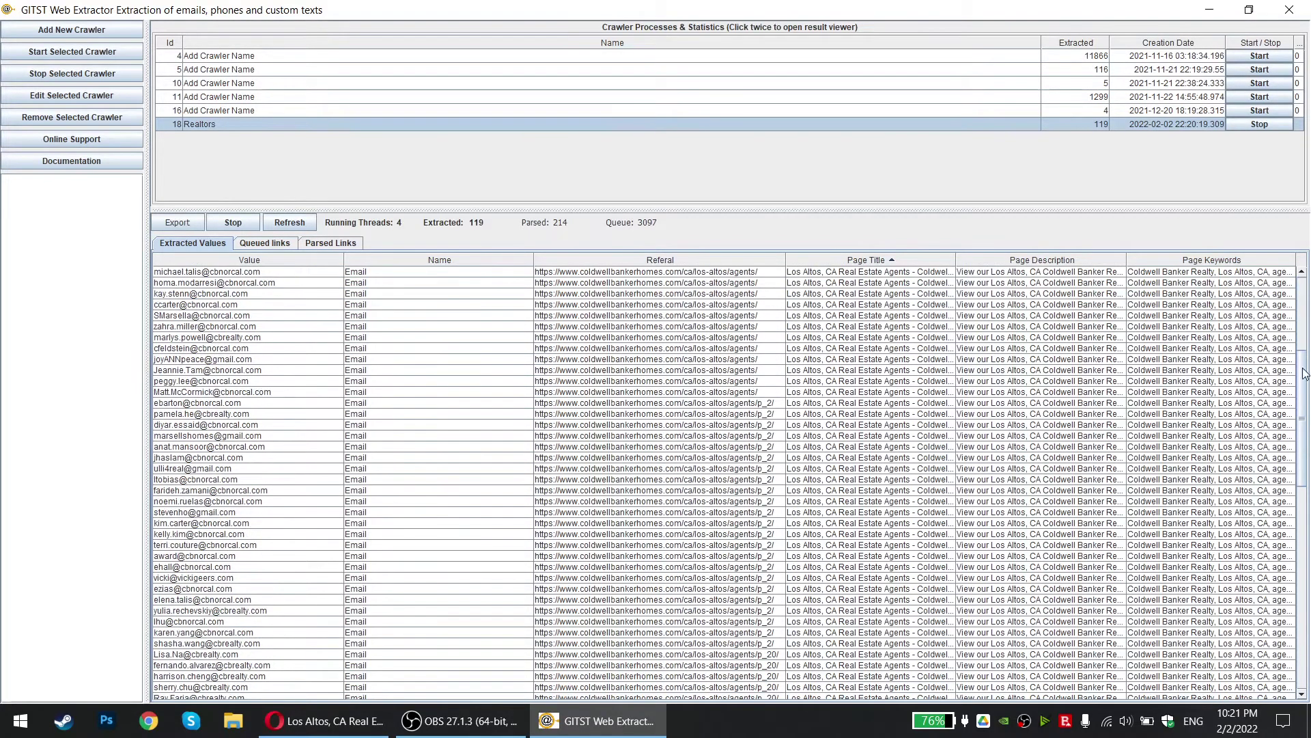
{"action": "left_click_drag", "start_coordinate": [1304, 366], "coordinate": [1307, 575]}
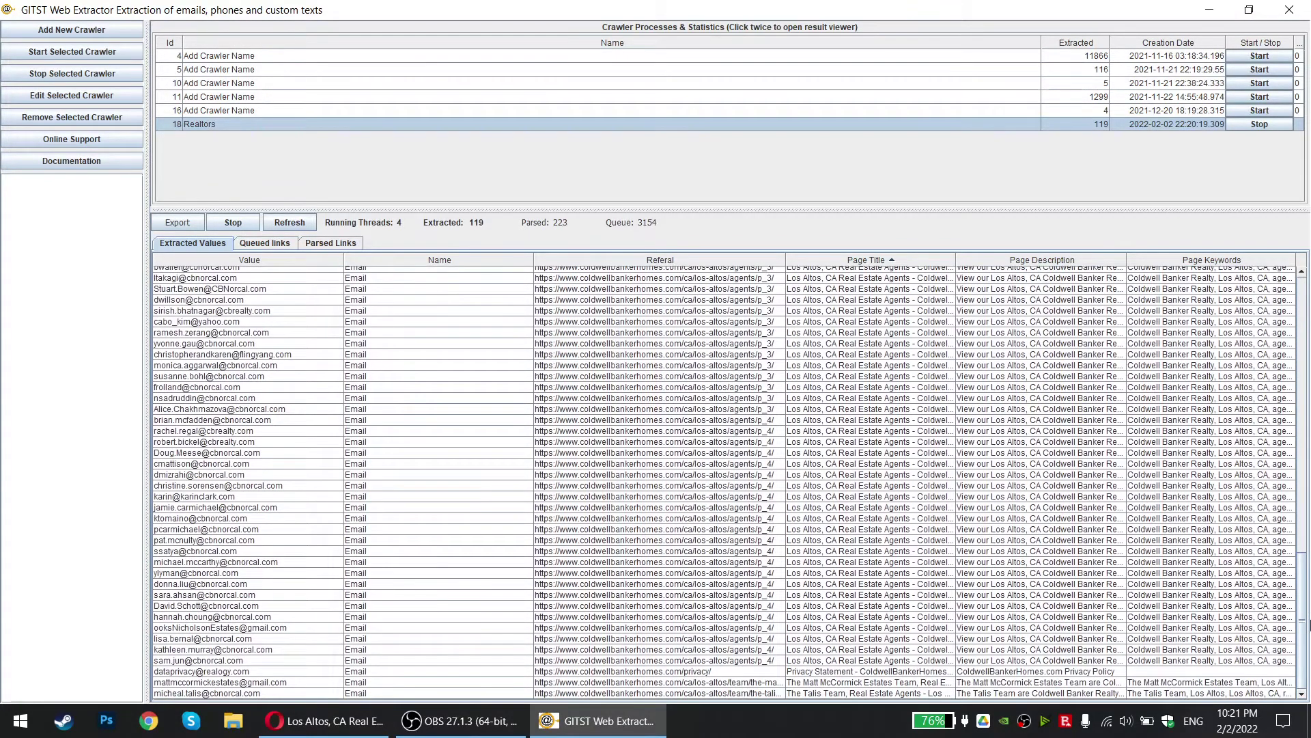
{"action": "left_click_drag", "start_coordinate": [1303, 621], "coordinate": [1303, 373]}
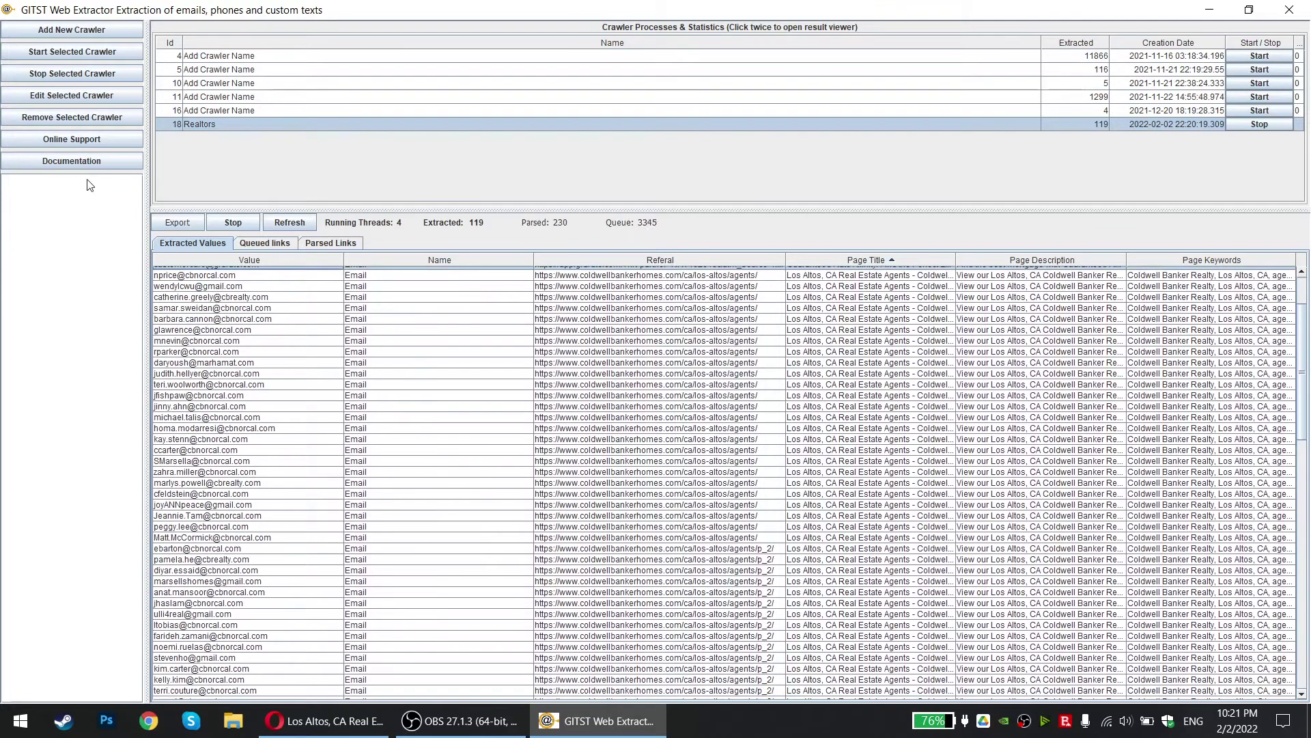
{"action": "scroll", "coordinate": [362, 423], "scroll_direction": "up", "scroll_amount": 3}
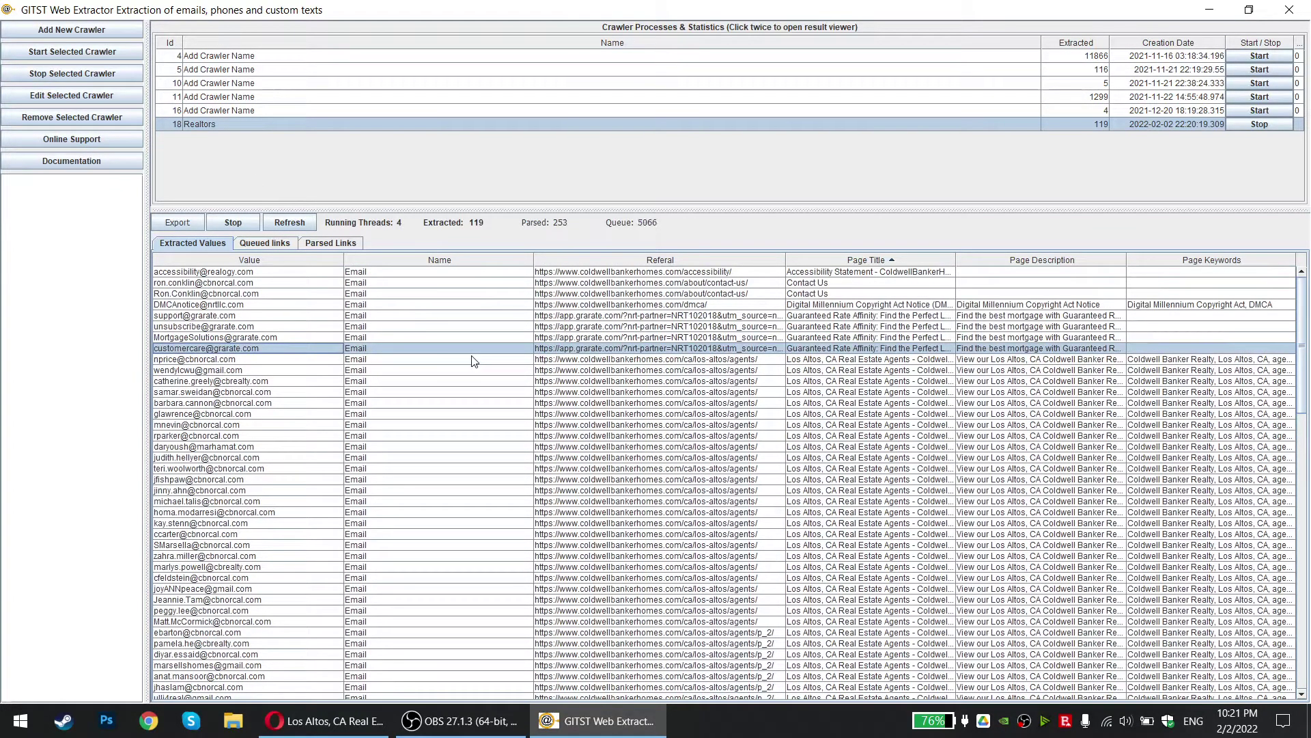
{"action": "left_click", "coordinate": [615, 328]}
{"action": "left_click", "coordinate": [601, 344]}
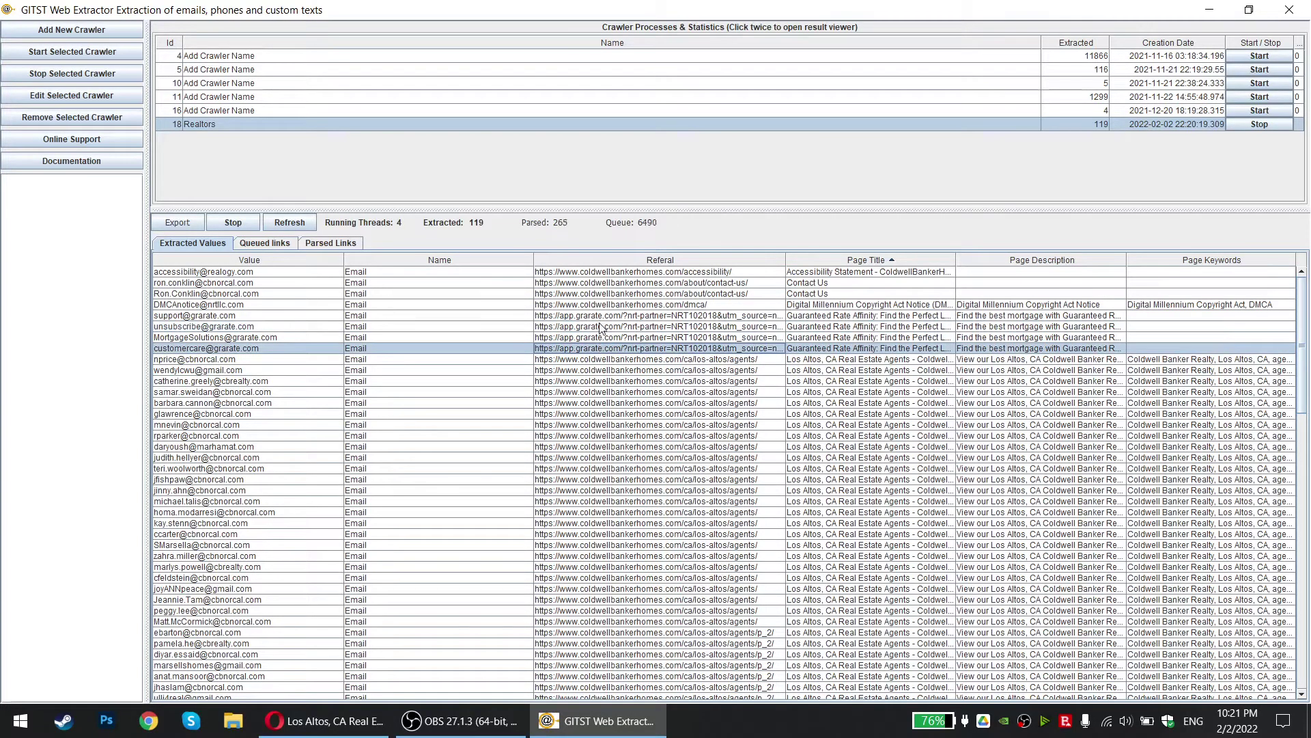
{"action": "left_click", "coordinate": [601, 327]}
{"action": "left_click", "coordinate": [593, 316]}
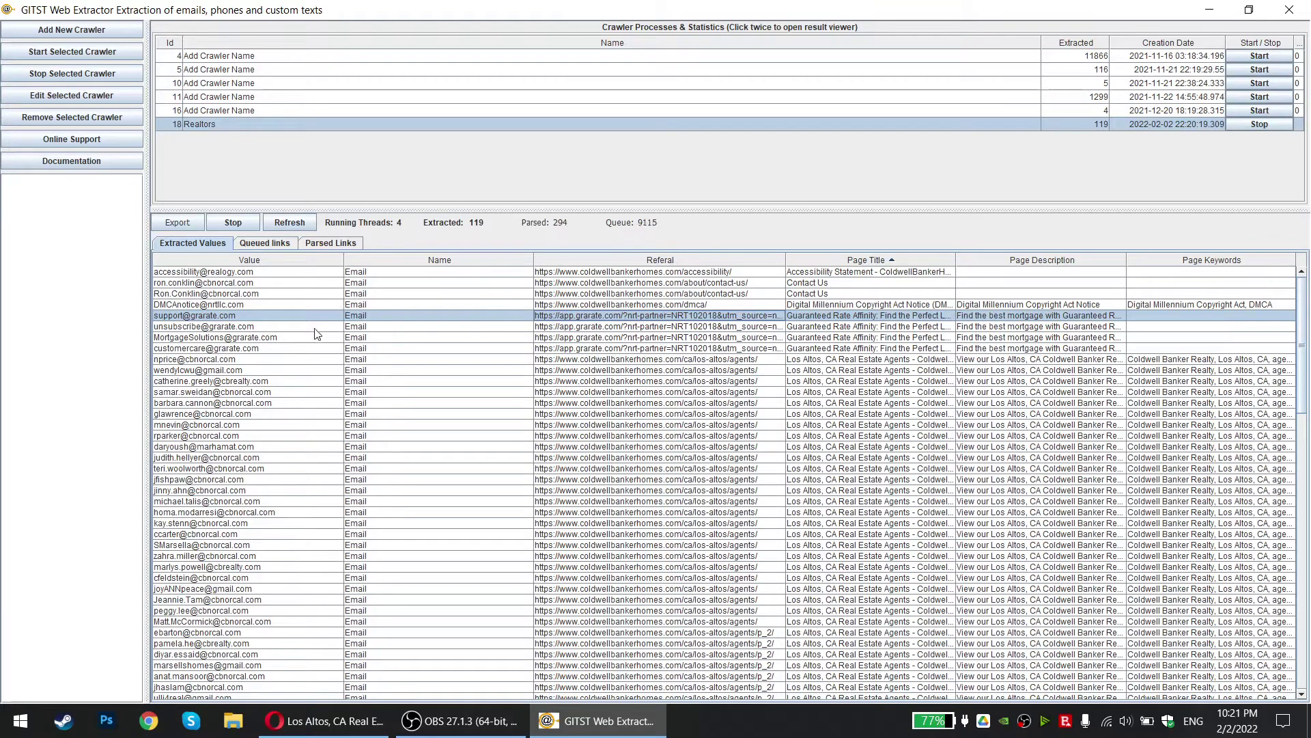
{"action": "left_click", "coordinate": [595, 413]}
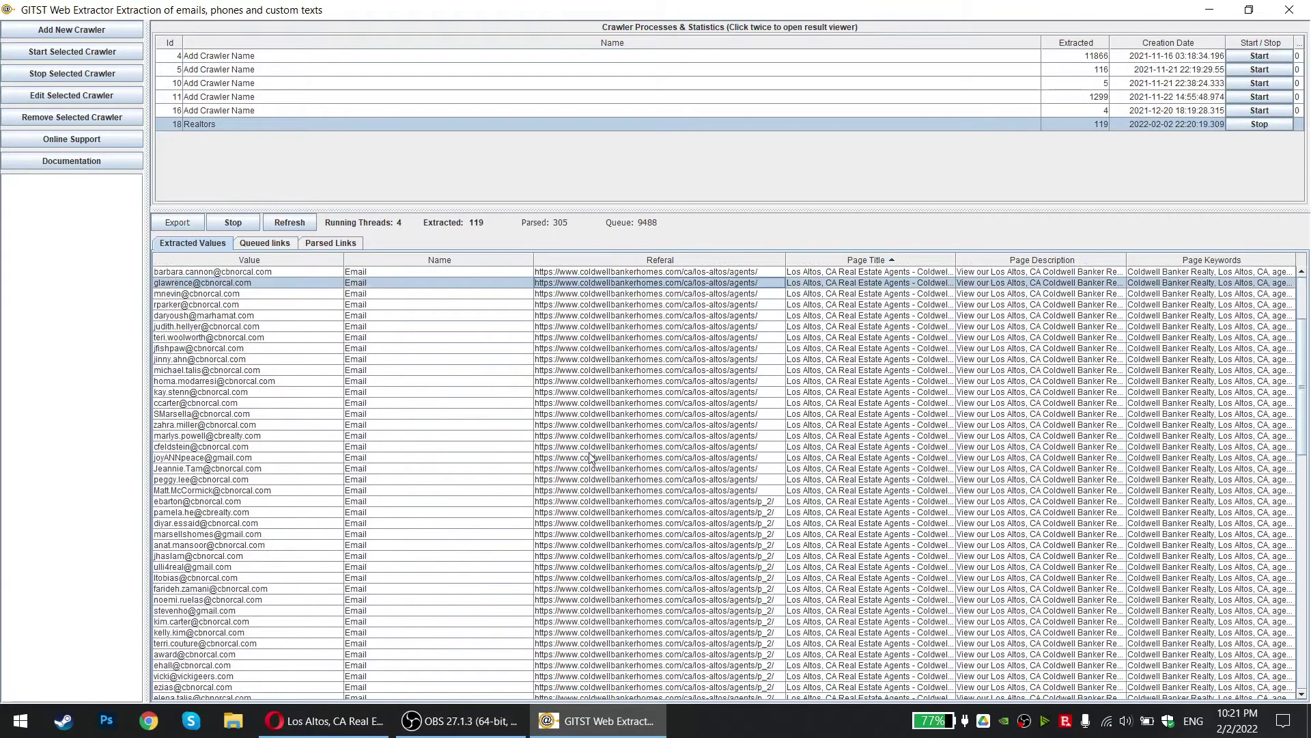
{"action": "scroll", "coordinate": [579, 471], "scroll_direction": "down", "scroll_amount": 10}
{"action": "scroll", "coordinate": [610, 444], "scroll_direction": "down", "scroll_amount": 1}
{"action": "scroll", "coordinate": [594, 488], "scroll_direction": "down", "scroll_amount": 1}
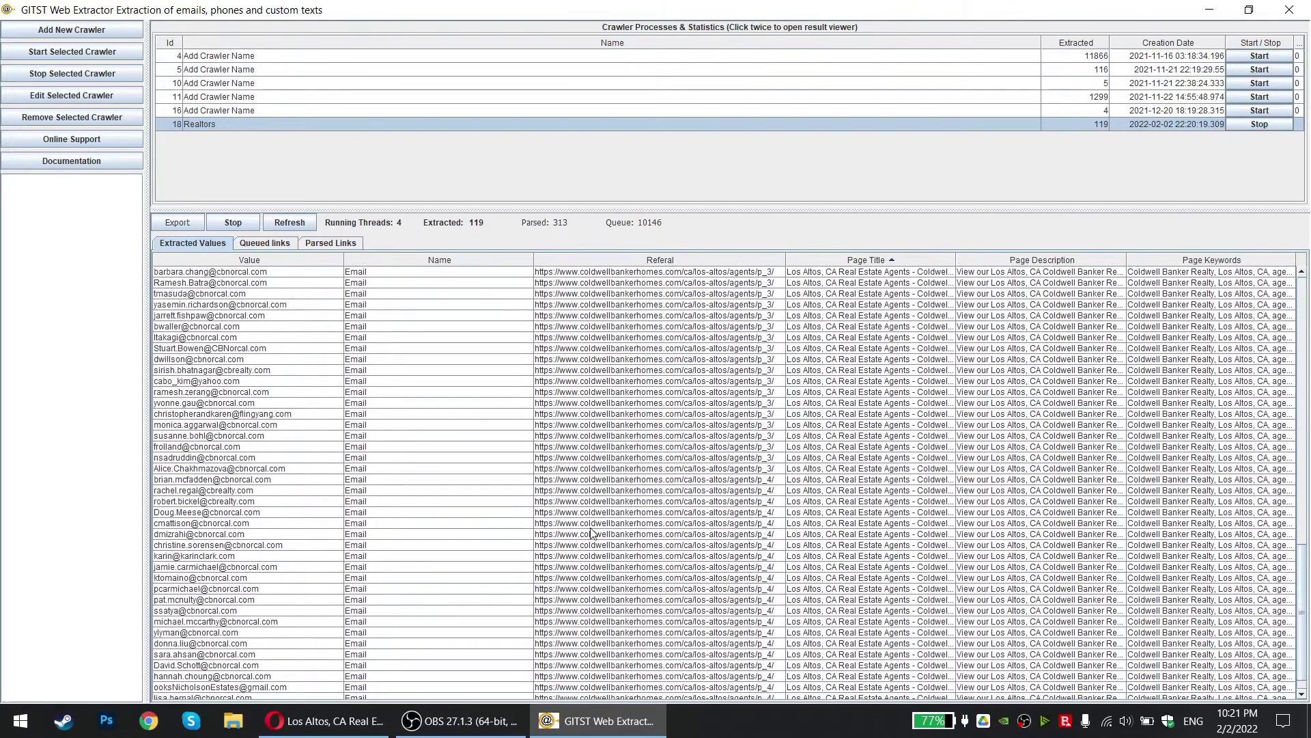
{"action": "scroll", "coordinate": [573, 471], "scroll_direction": "up", "scroll_amount": 13}
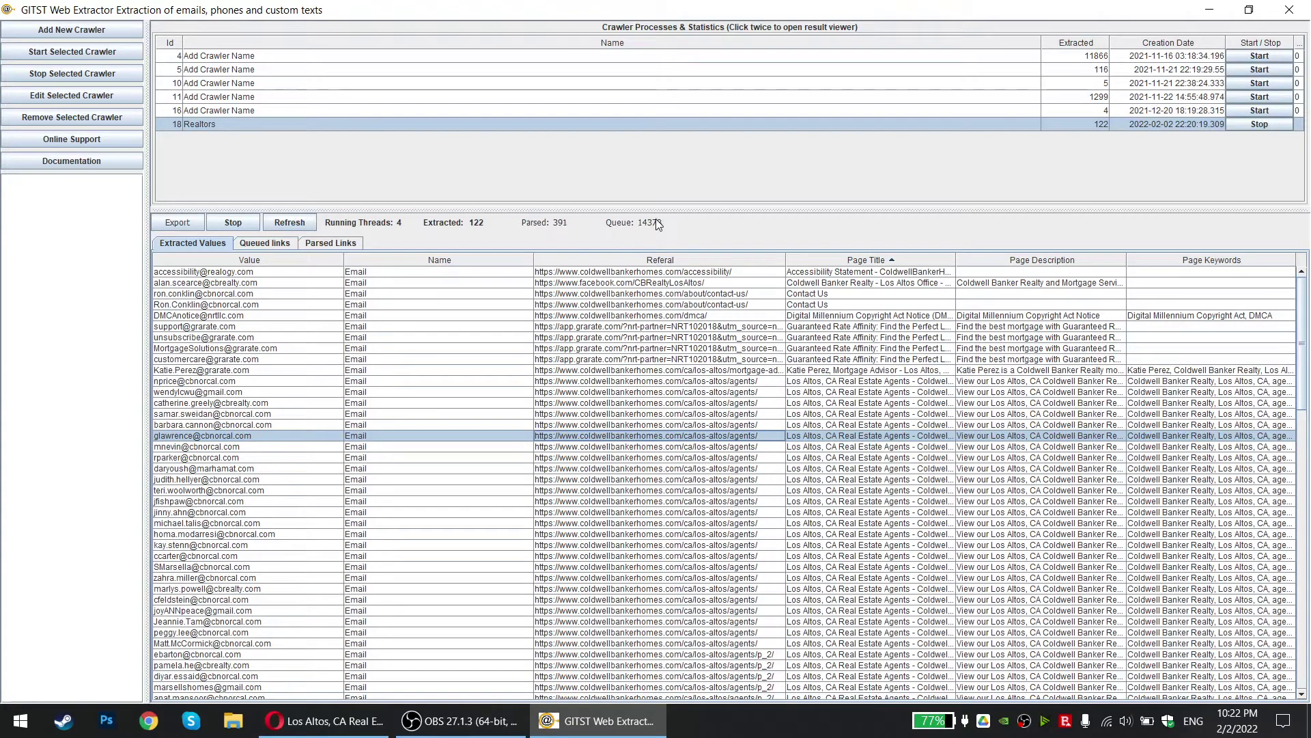
{"action": "left_click", "coordinate": [264, 242]}
Scroll through the Realtors crawler's queued links list
{"action": "left_click_drag", "start_coordinate": [1301, 301], "coordinate": [1308, 564]}
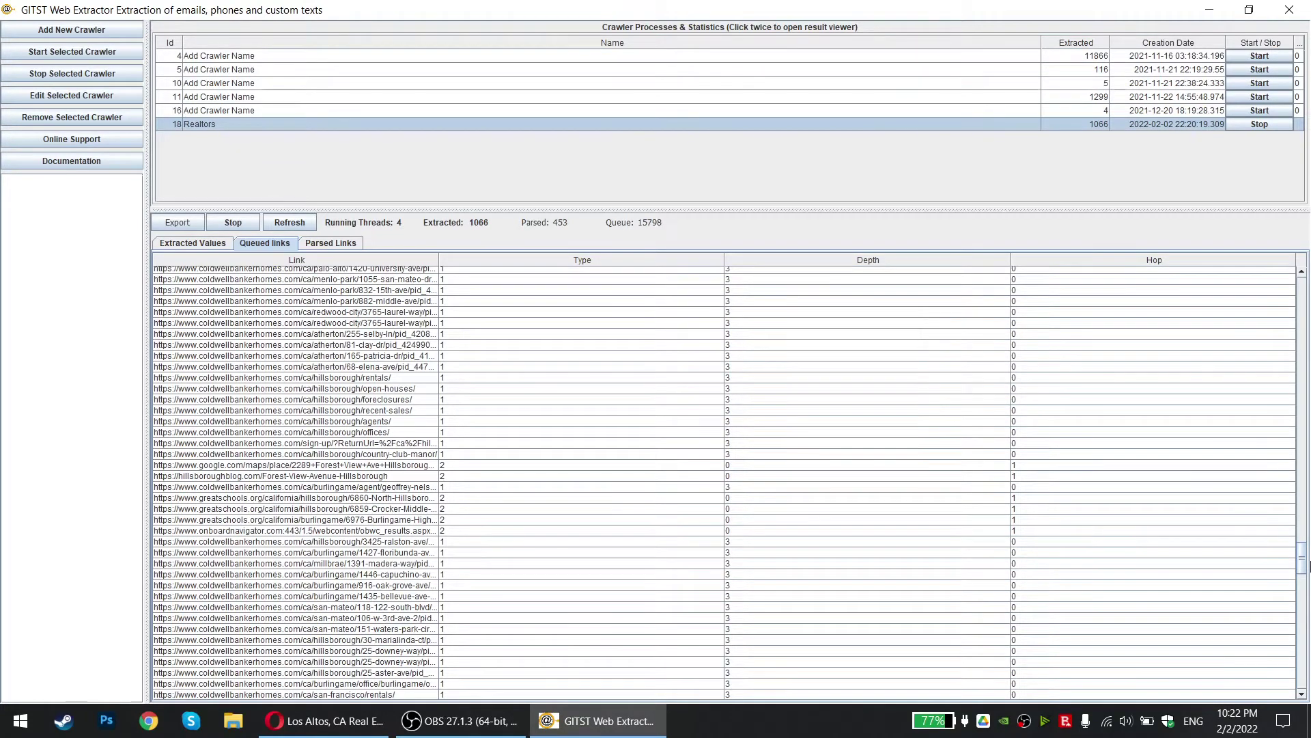
{"action": "left_click_drag", "start_coordinate": [1309, 564], "coordinate": [1273, 226]}
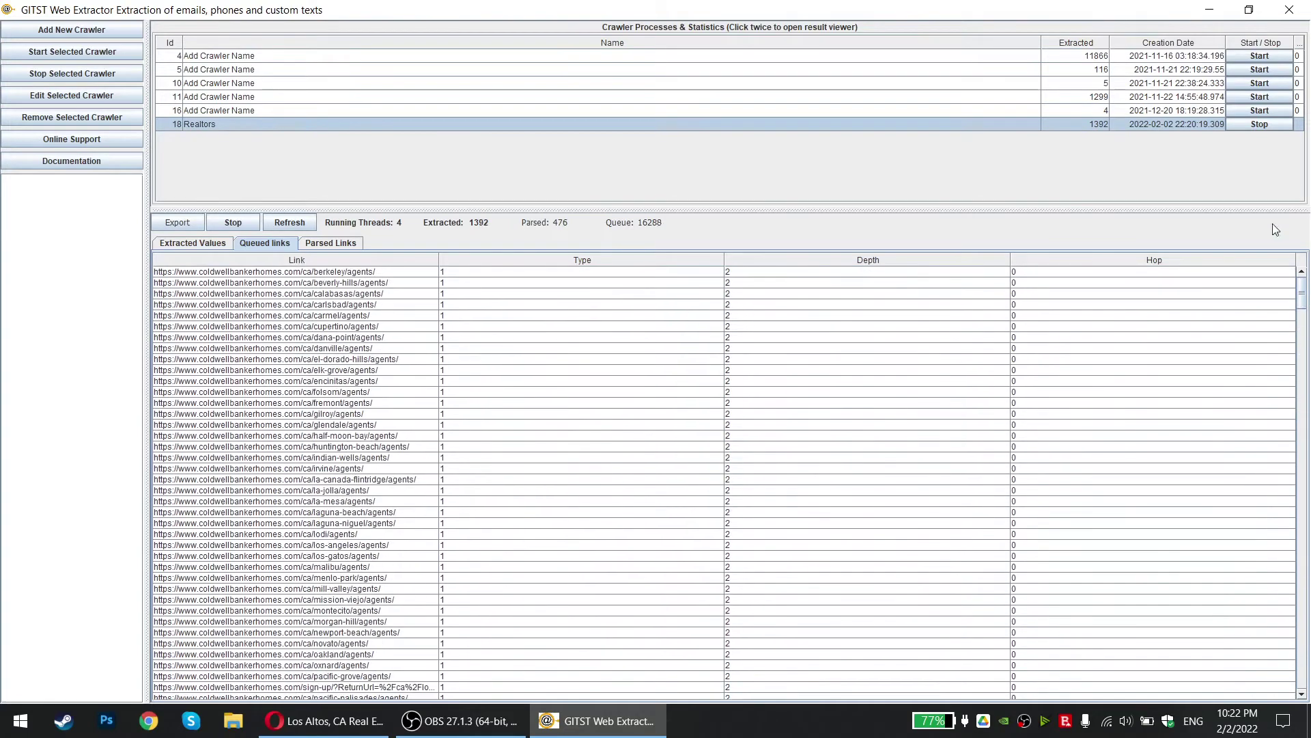
Visit the Coldwell Banker Northern California home page, then return to GITST Web Extractor
{"action": "left_click", "coordinate": [274, 722]}
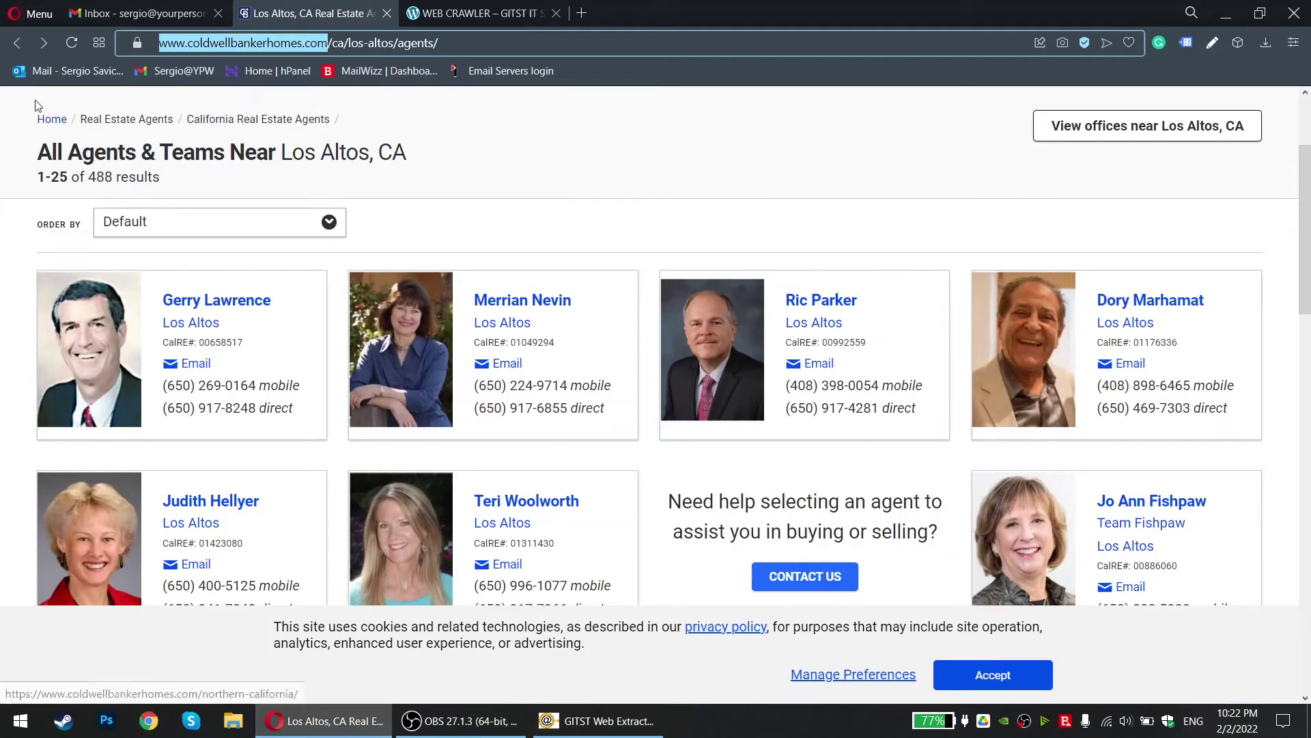
{"action": "left_click", "coordinate": [51, 121]}
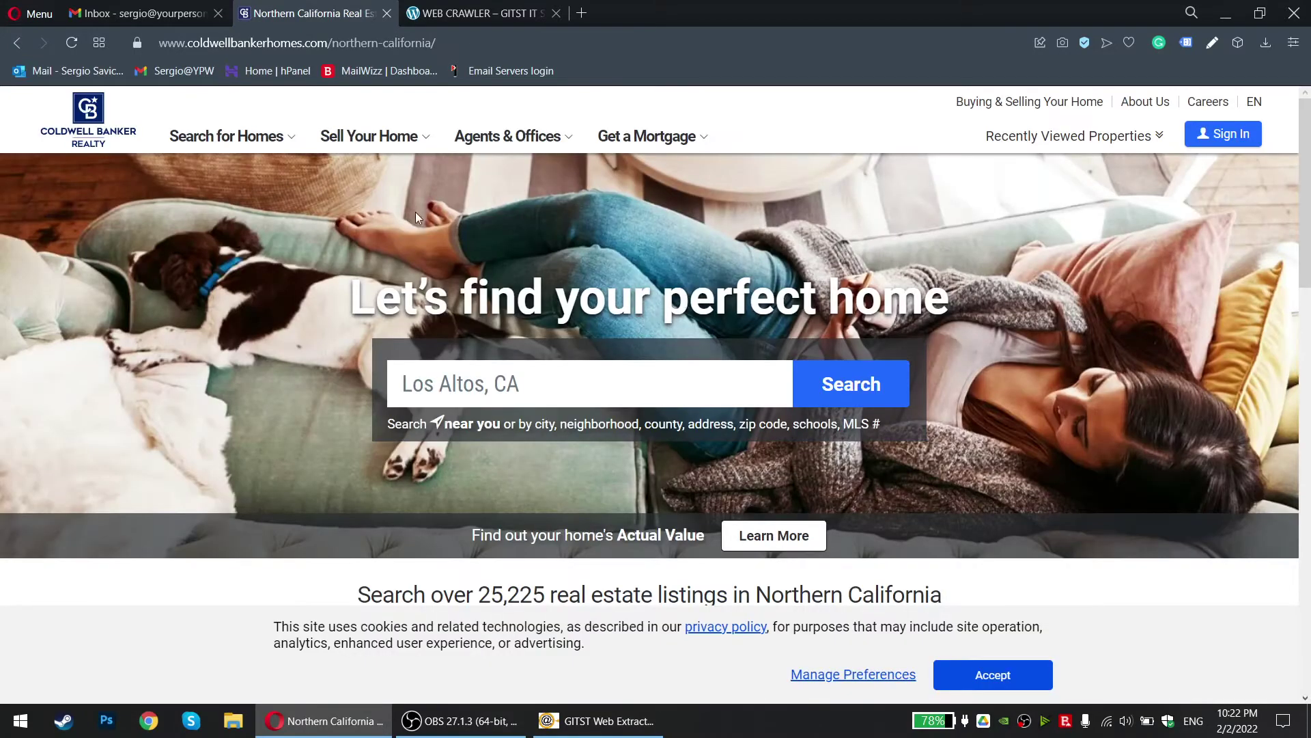
{"action": "scroll", "coordinate": [836, 362], "scroll_direction": "down", "scroll_amount": 10}
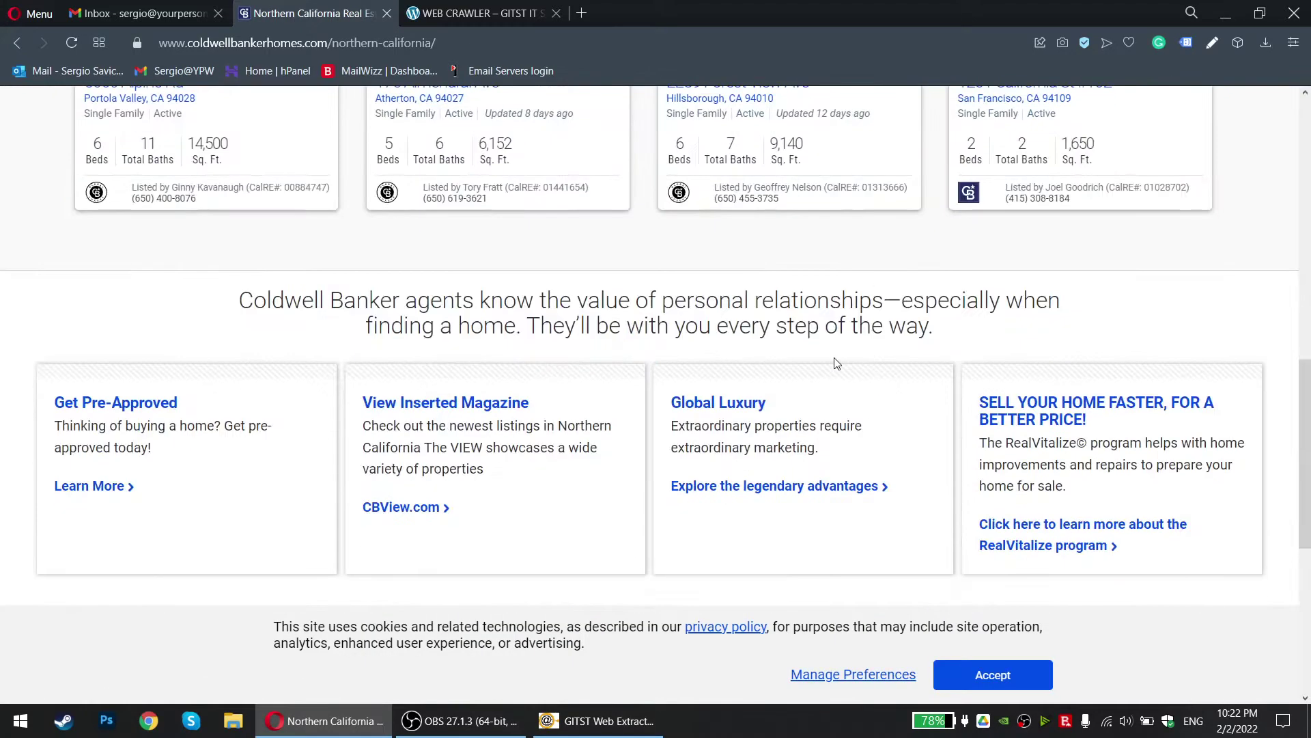
{"action": "scroll", "coordinate": [836, 362], "scroll_direction": "down", "scroll_amount": 6}
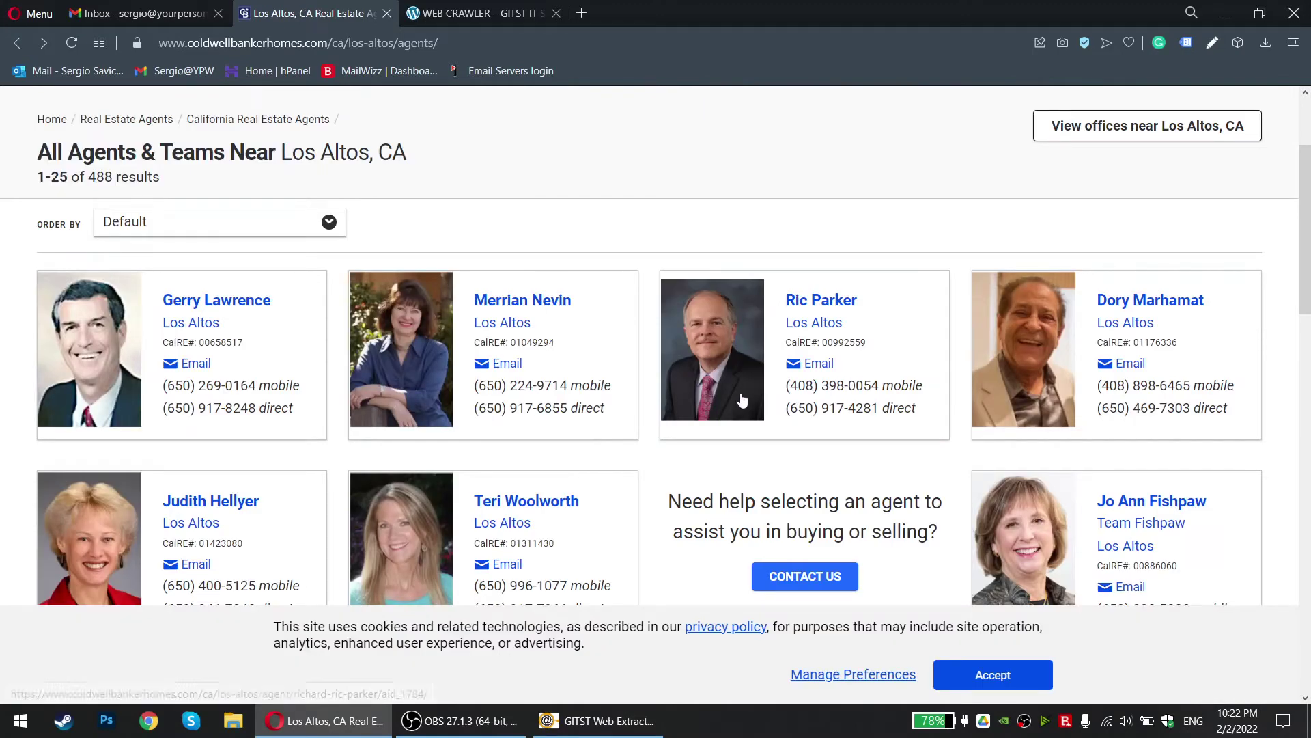
{"action": "key", "text": "alt+Tab"}
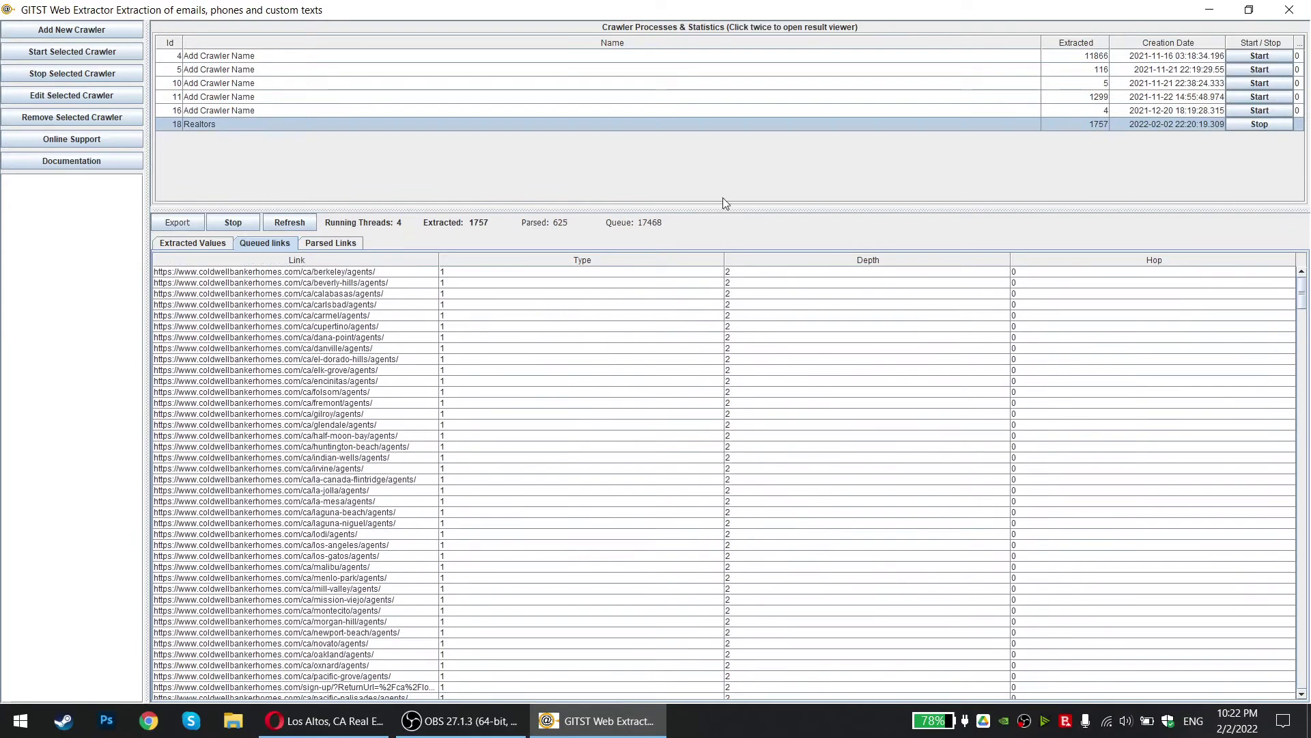
Stop the Realtors crawler, lower its Link Hops to 0, and restart it
{"action": "left_click", "coordinate": [239, 223]}
{"action": "left_click", "coordinate": [72, 95]}
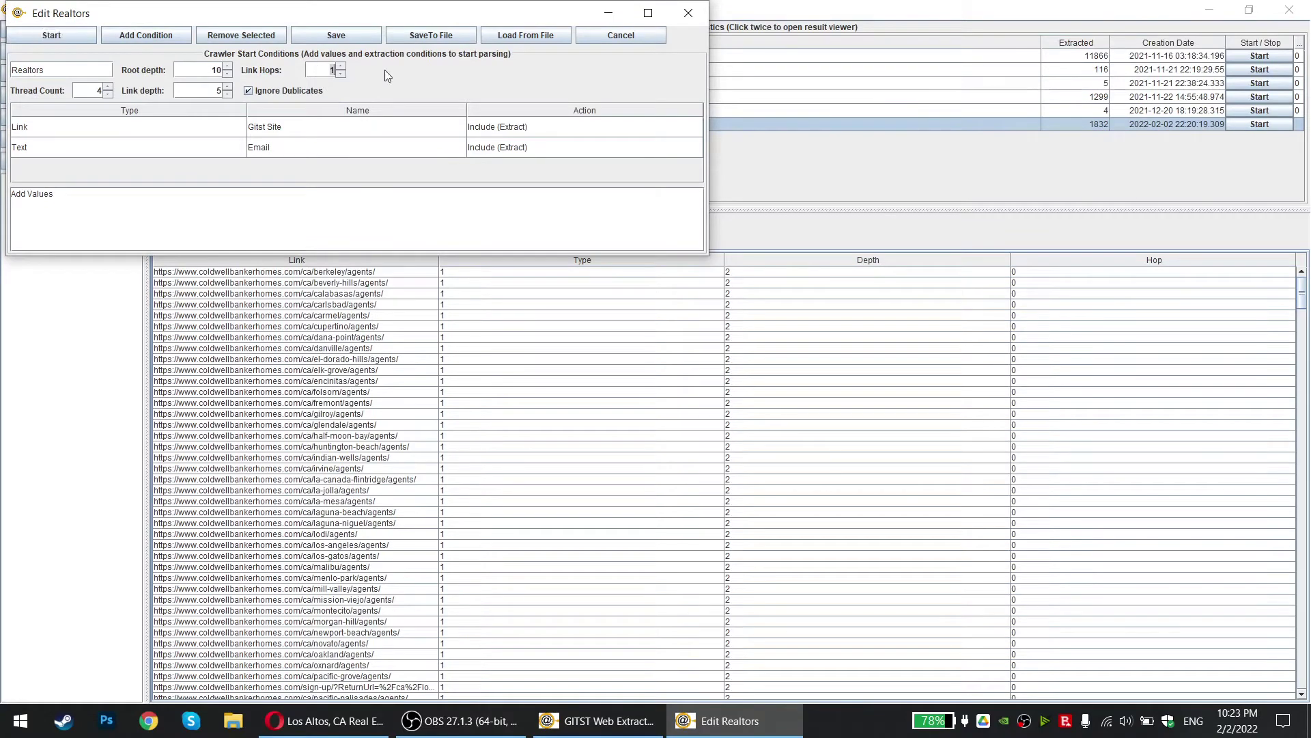
{"action": "left_click", "coordinate": [340, 73]}
{"action": "left_click", "coordinate": [79, 37]}
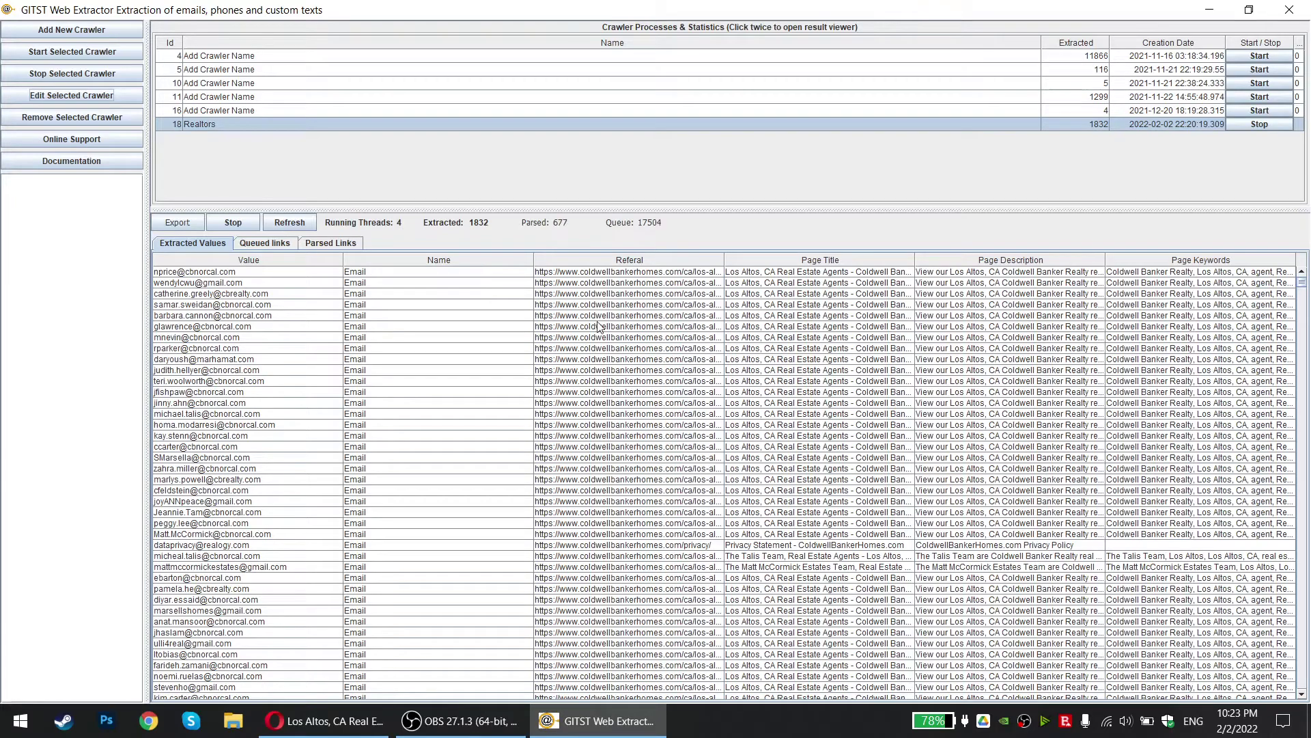
{"action": "left_click", "coordinate": [596, 303]}
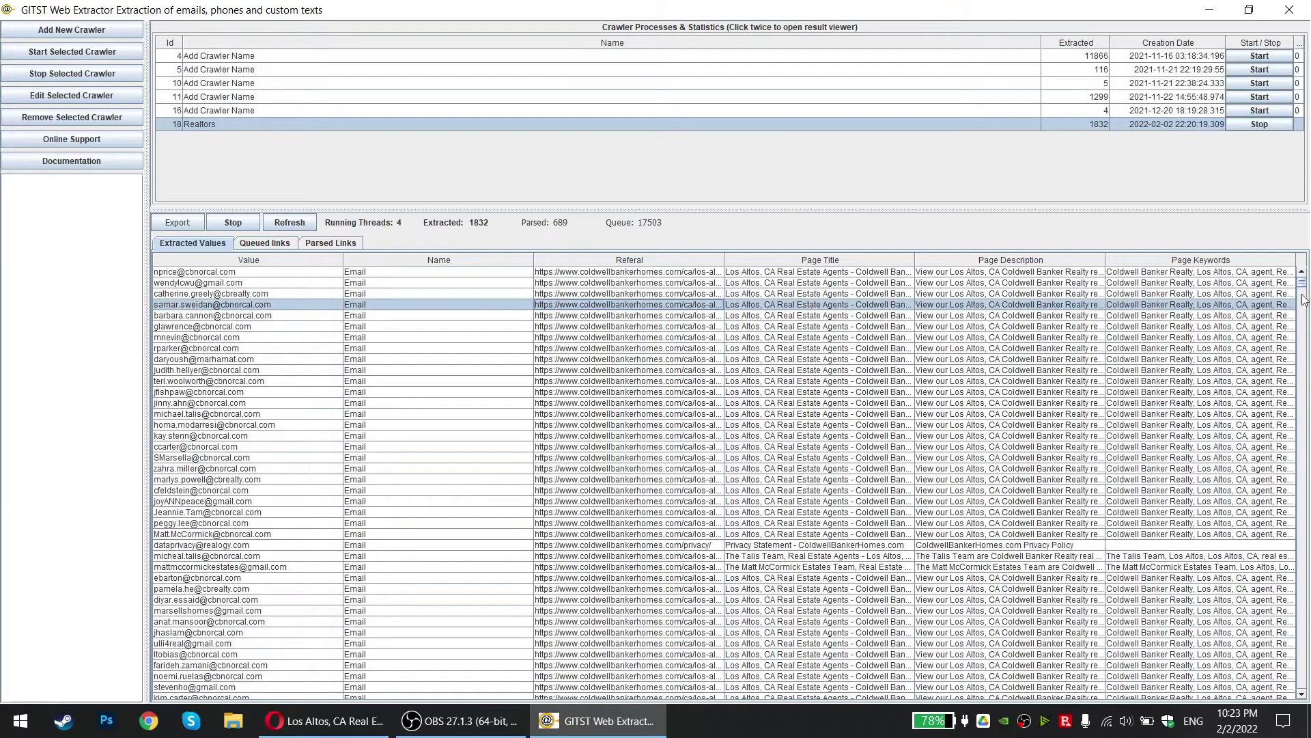
{"action": "left_click_drag", "start_coordinate": [1303, 284], "coordinate": [1303, 683]}
{"action": "left_click_drag", "start_coordinate": [1302, 286], "coordinate": [1304, 220]}
{"action": "double_click", "coordinate": [223, 126]}
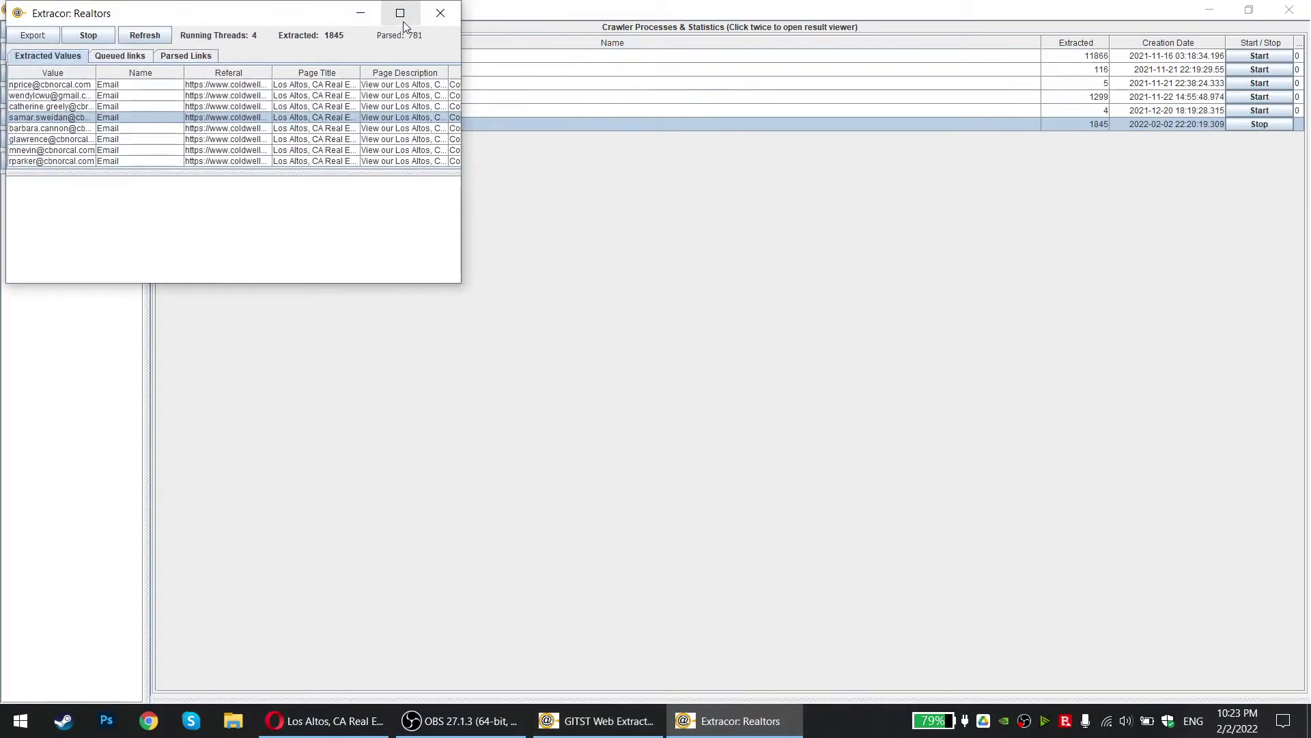
{"action": "left_click", "coordinate": [491, 54]}
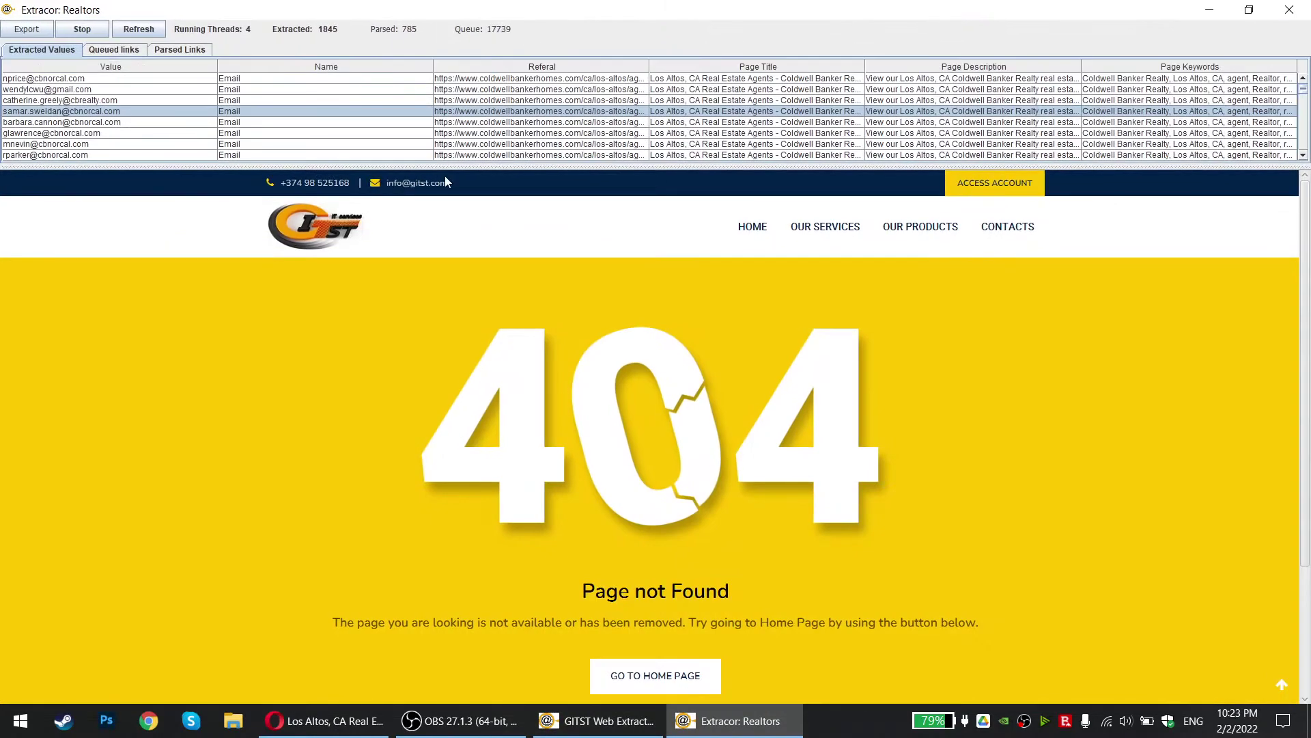
{"action": "left_click_drag", "start_coordinate": [449, 168], "coordinate": [457, 612]}
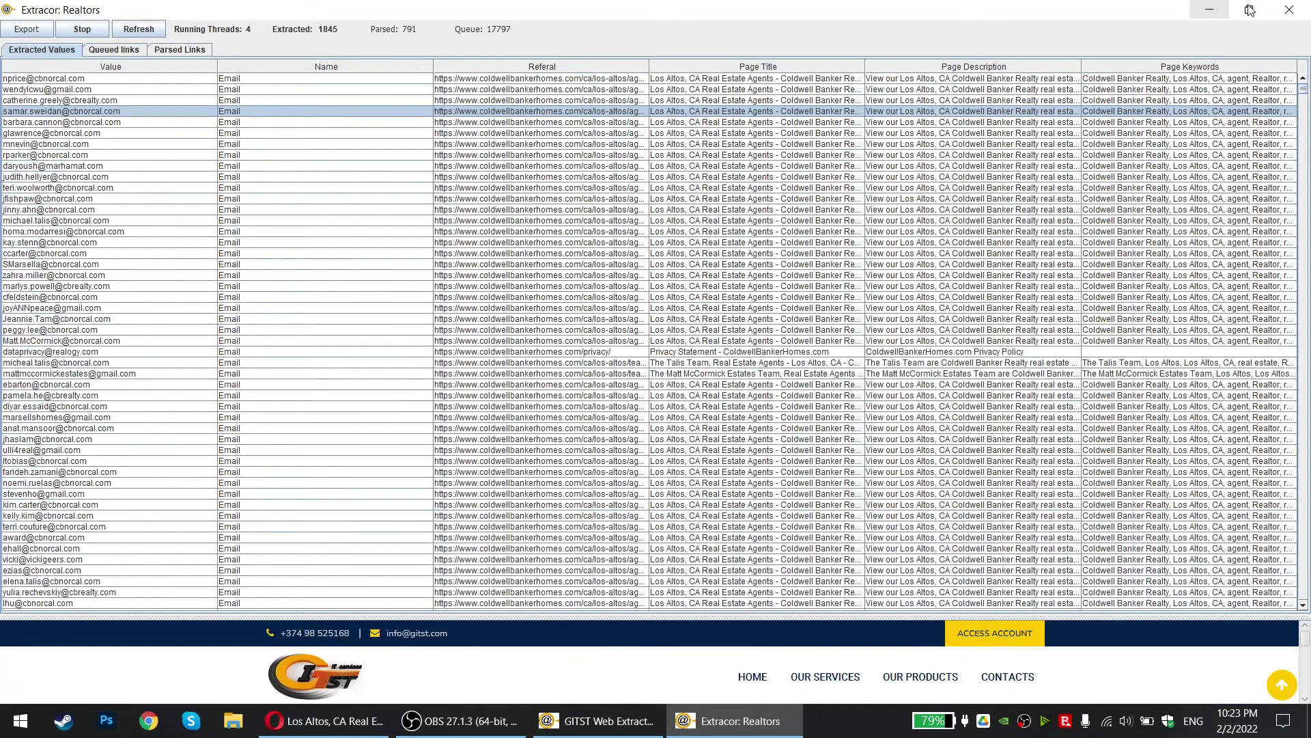
{"action": "left_click", "coordinate": [1274, 15]}
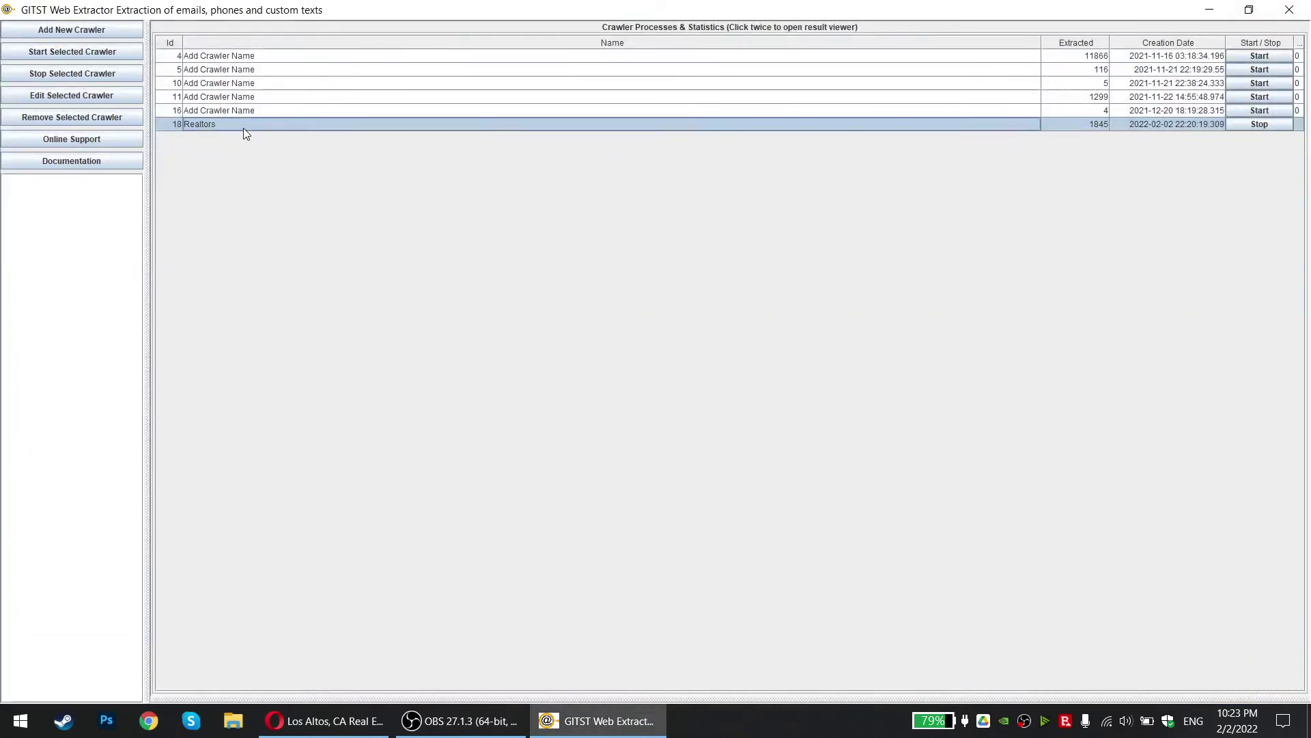
{"action": "left_click_drag", "start_coordinate": [637, 690], "coordinate": [646, 203]}
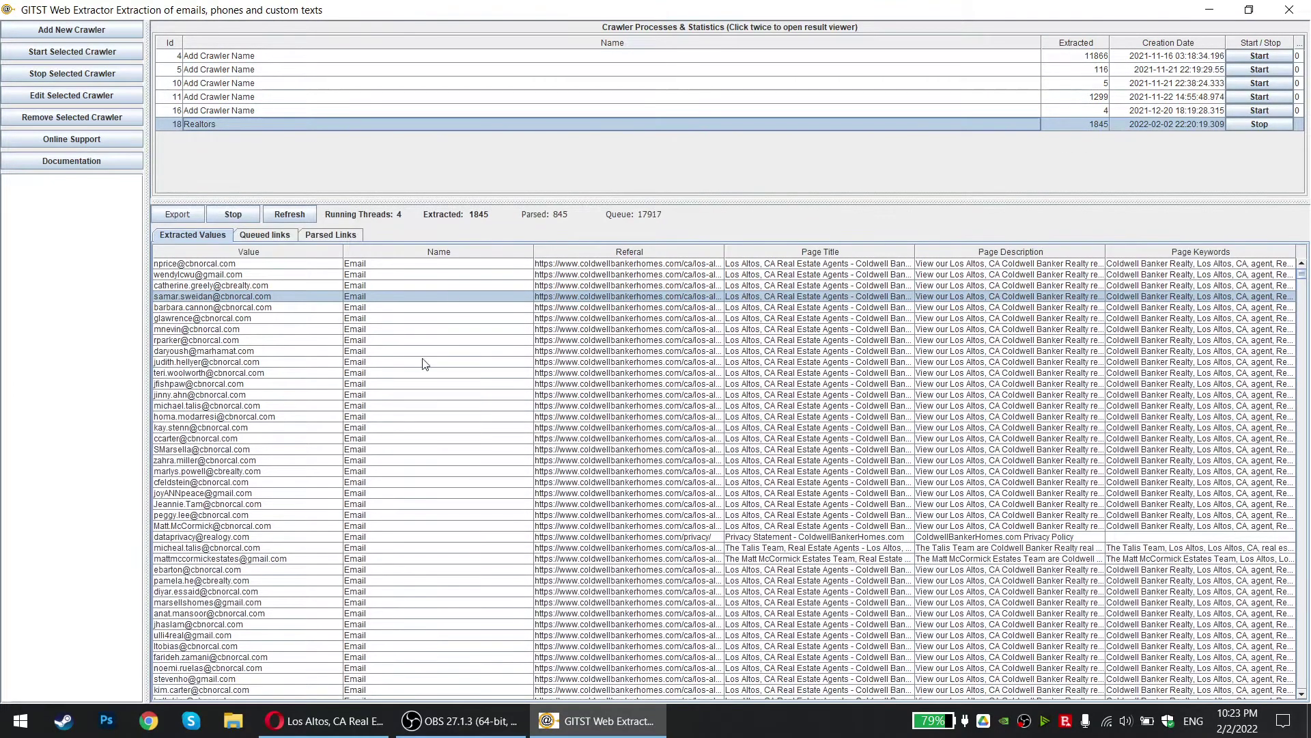
Stop the Realtors crawler and export its 1845 extracted values to the desktop as 'Realtors'
{"action": "left_click", "coordinate": [234, 215]}
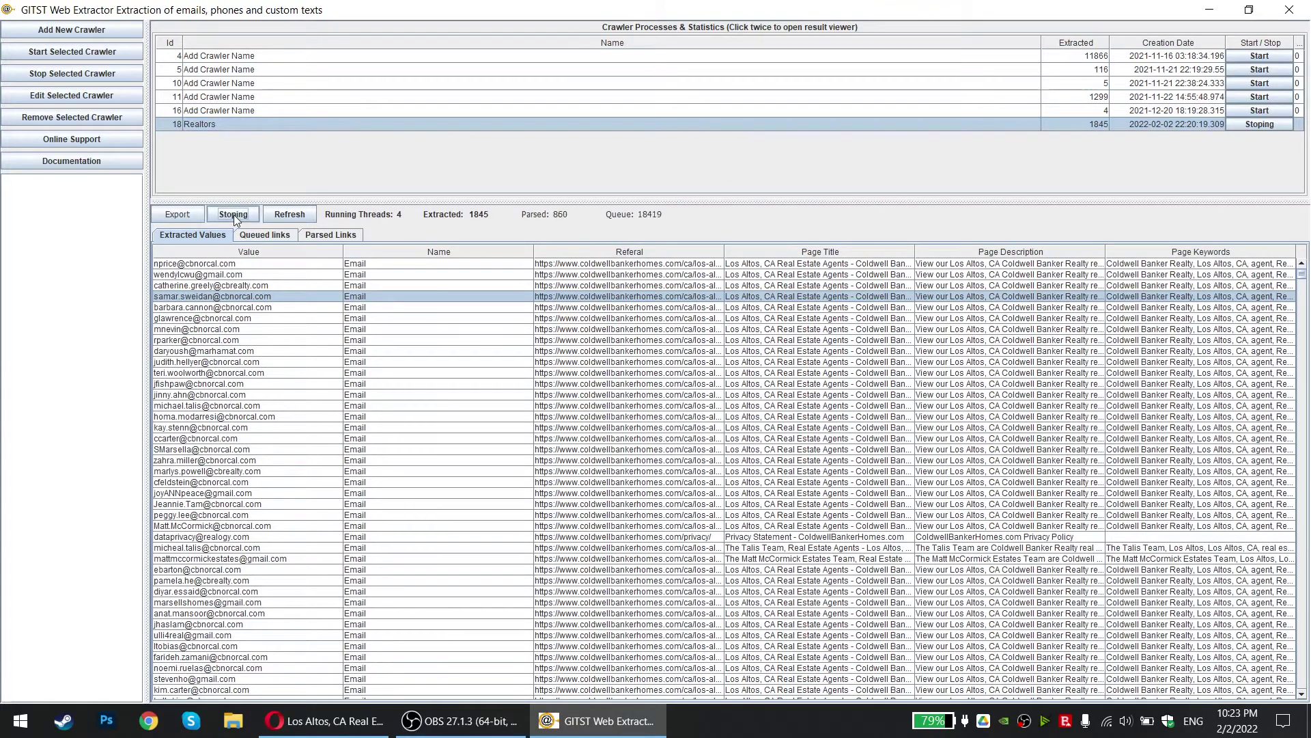
{"action": "left_click", "coordinate": [214, 325]}
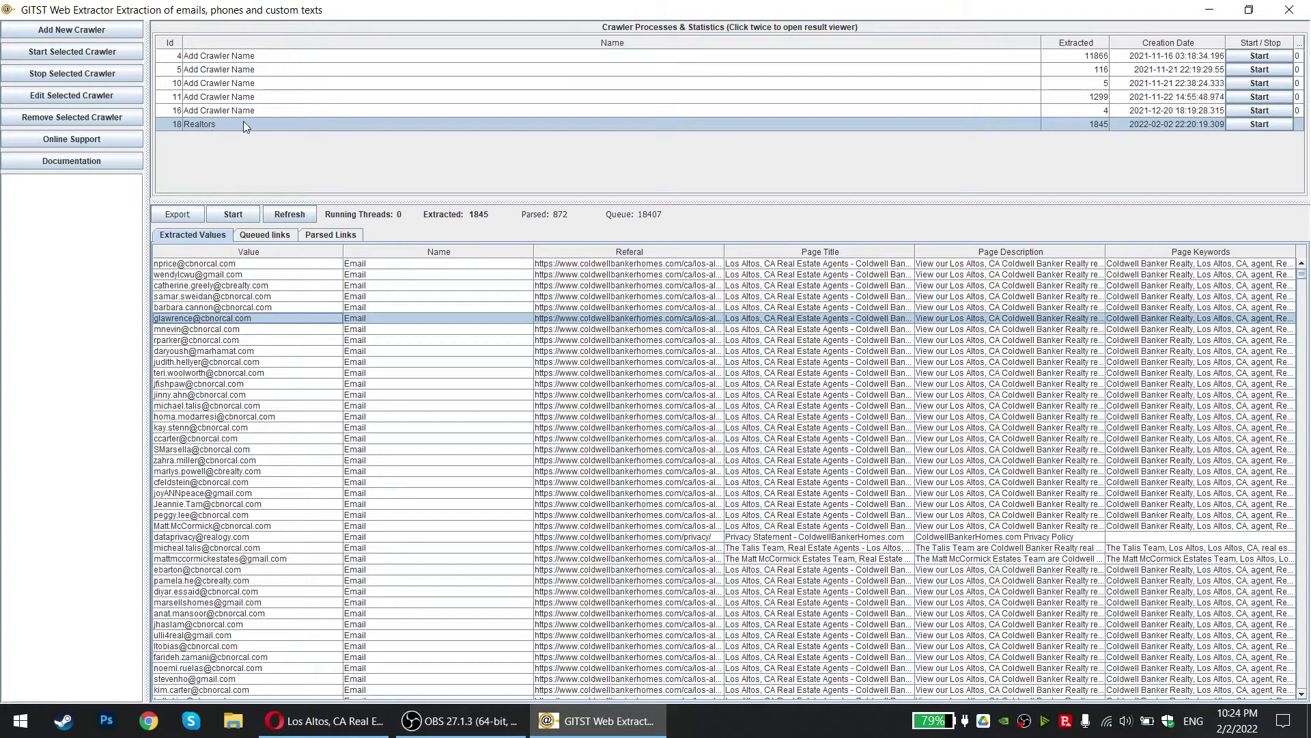
{"action": "left_click", "coordinate": [179, 214]}
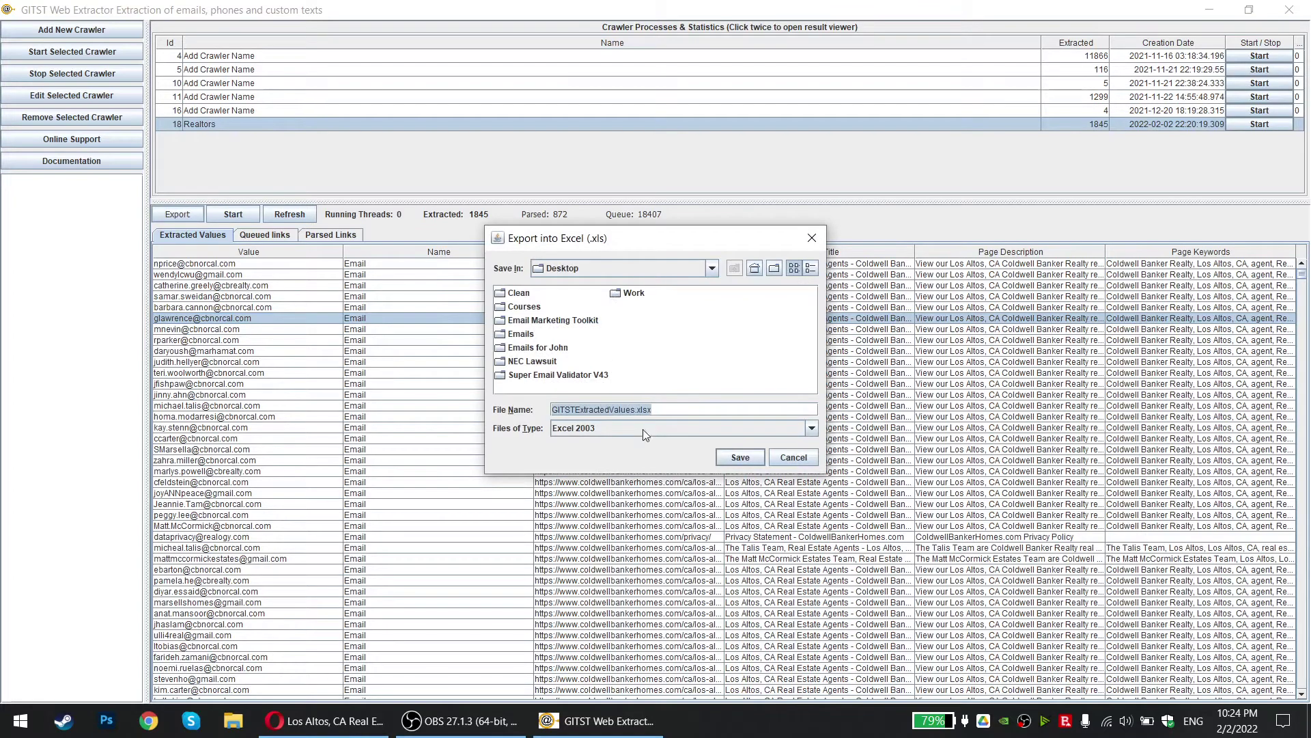
{"action": "type", "text": "Realtors"}
{"action": "key", "text": "Return"}
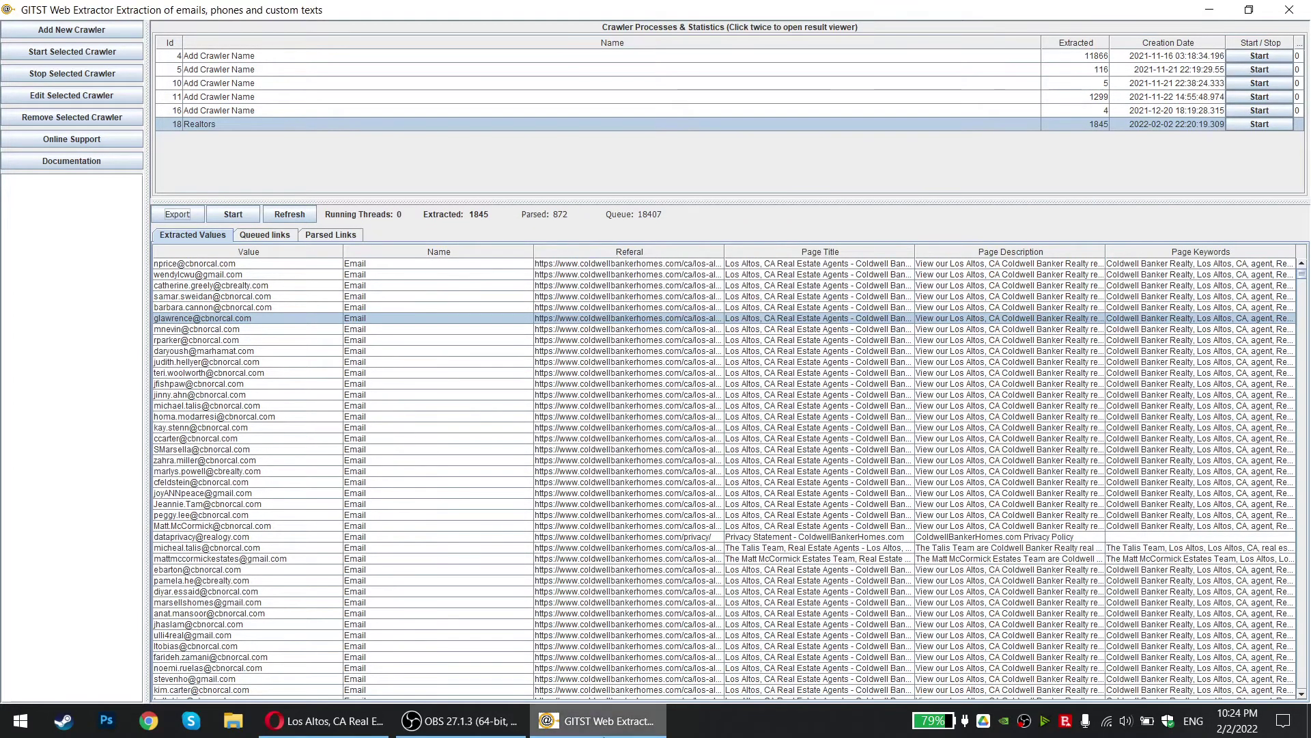
{"action": "left_click", "coordinate": [373, 721]}
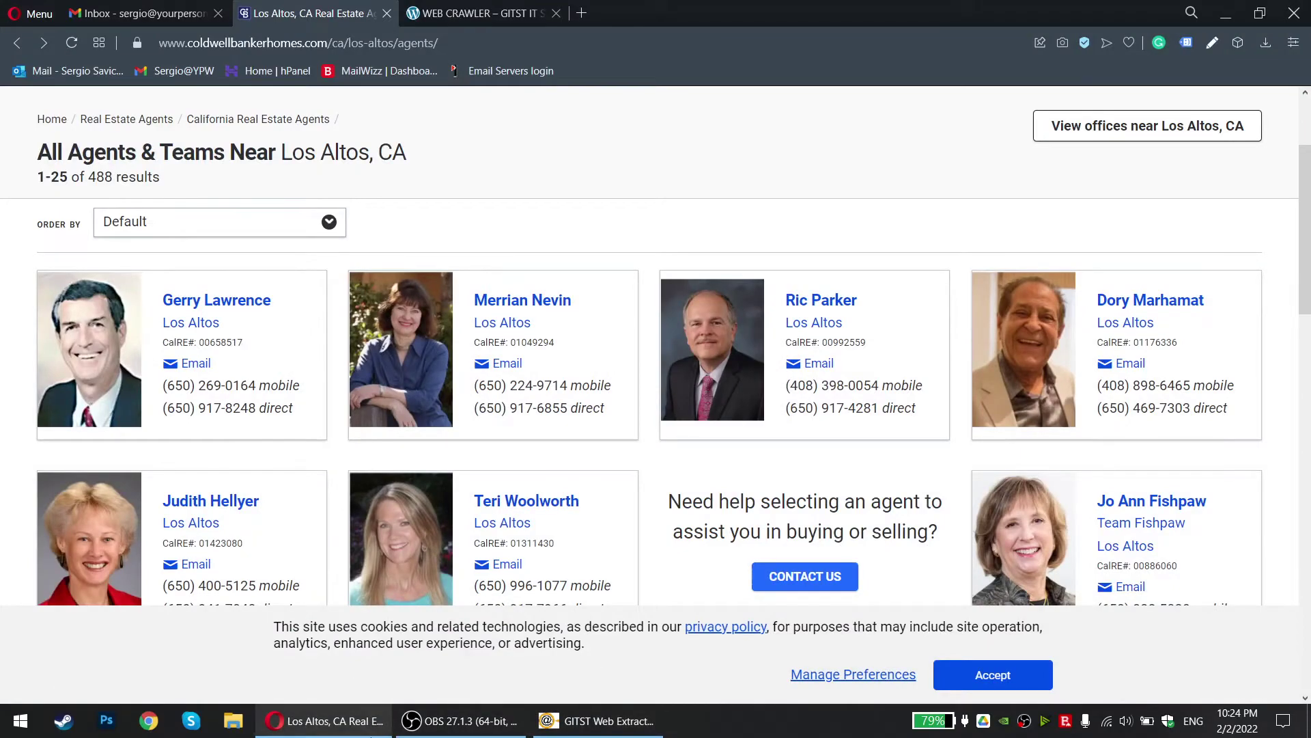
Rename the desktop export file 'Realtors' to 'Realtors.csv'
{"action": "left_click", "coordinate": [372, 721]}
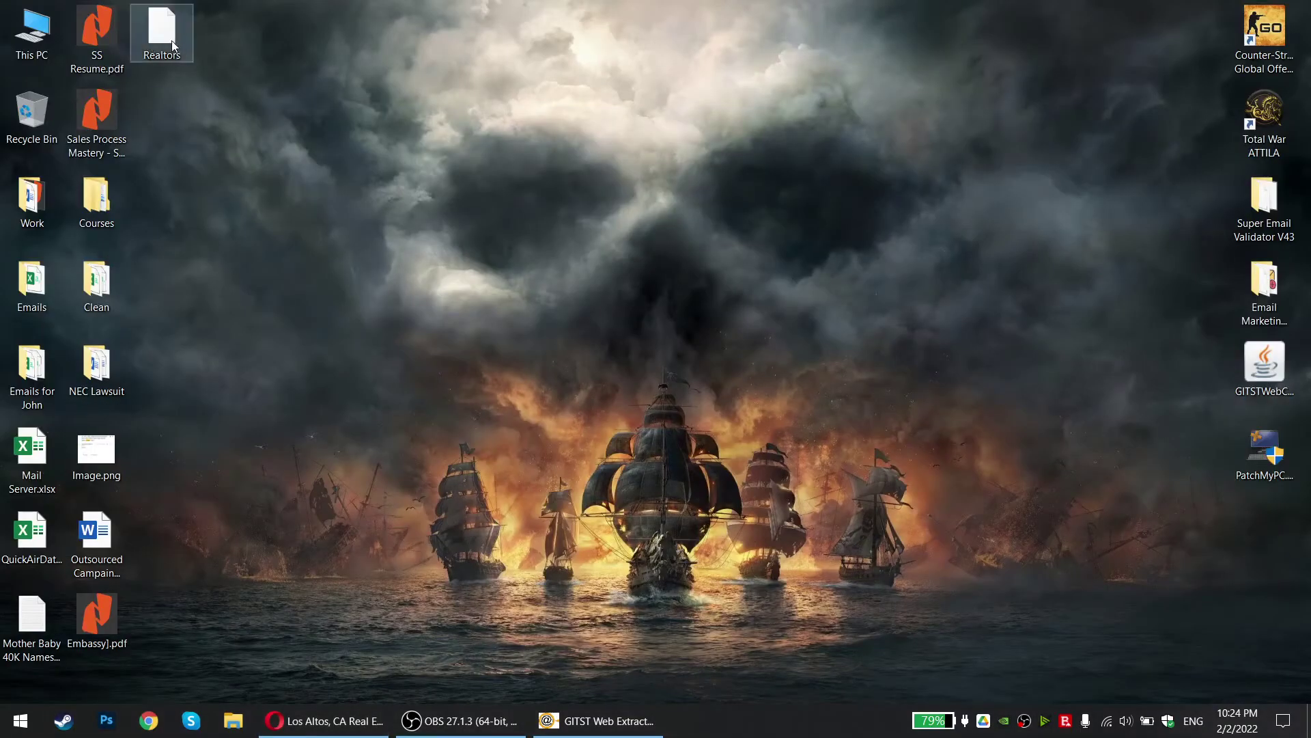
{"action": "right_click", "coordinate": [171, 39]}
{"action": "left_click", "coordinate": [291, 474]}
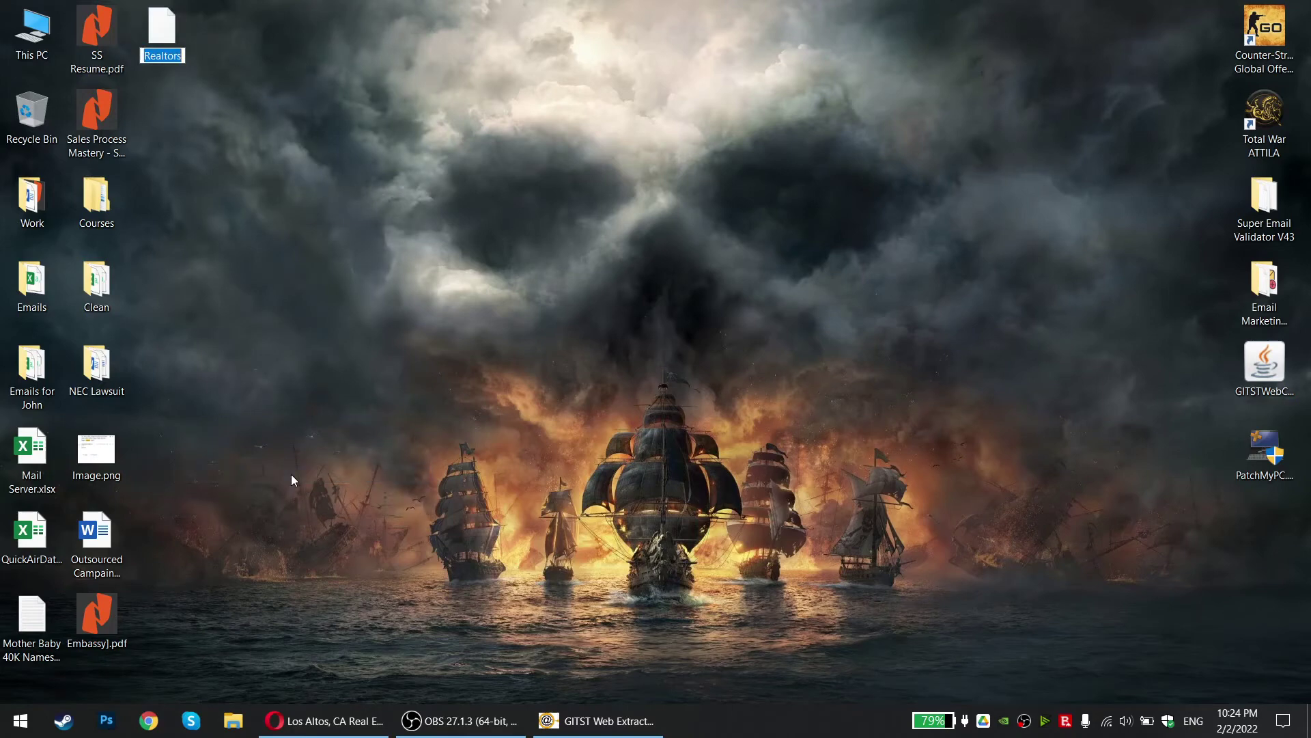
{"action": "key", "text": "End"}
{"action": "type", "text": ".csv"}
{"action": "key", "text": "Return"}
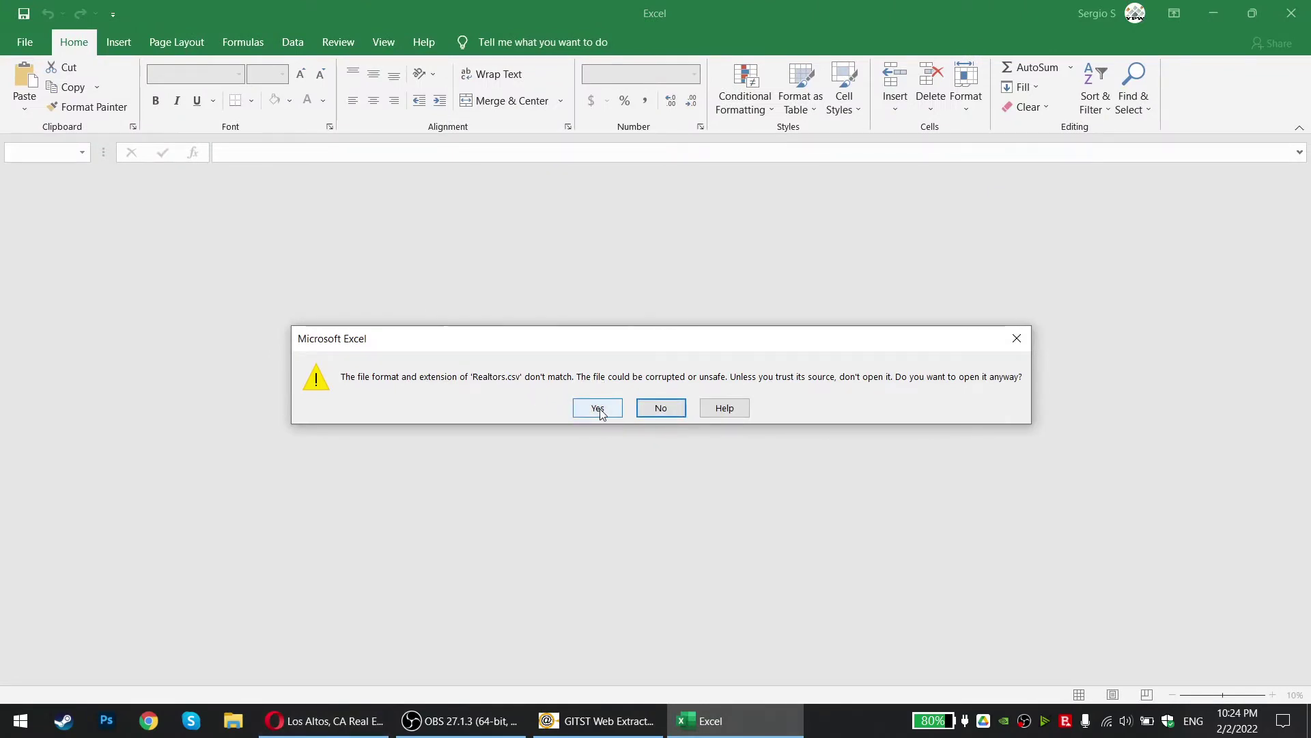
Open Realtors.csv despite the format warning and delete the empty and numbering columns A:B
{"action": "left_click", "coordinate": [598, 408]}
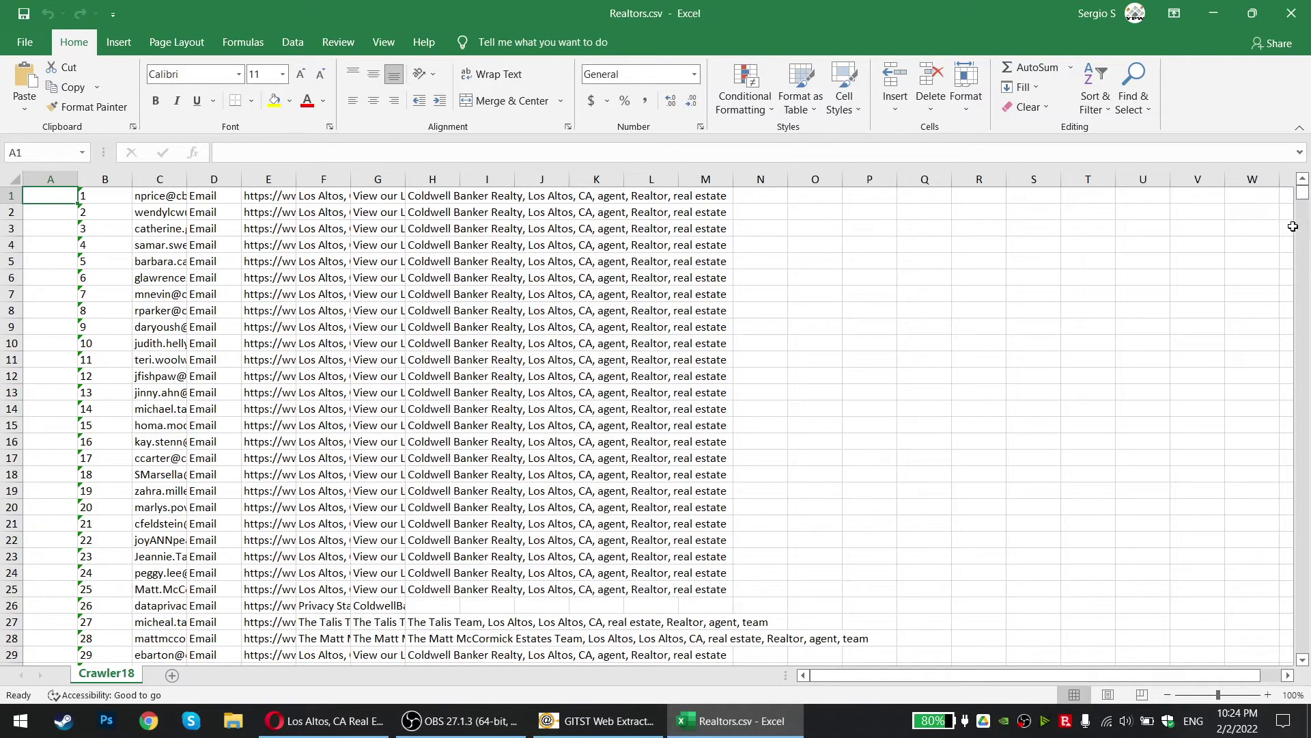
{"action": "mouse_move", "coordinate": [1302, 197]}
{"action": "left_mouse_down"}
{"action": "mouse_move", "coordinate": [1303, 653]}
{"action": "mouse_move", "coordinate": [1302, 195]}
{"action": "left_mouse_up"}
{"action": "left_click_drag", "start_coordinate": [117, 177], "coordinate": [61, 179]}
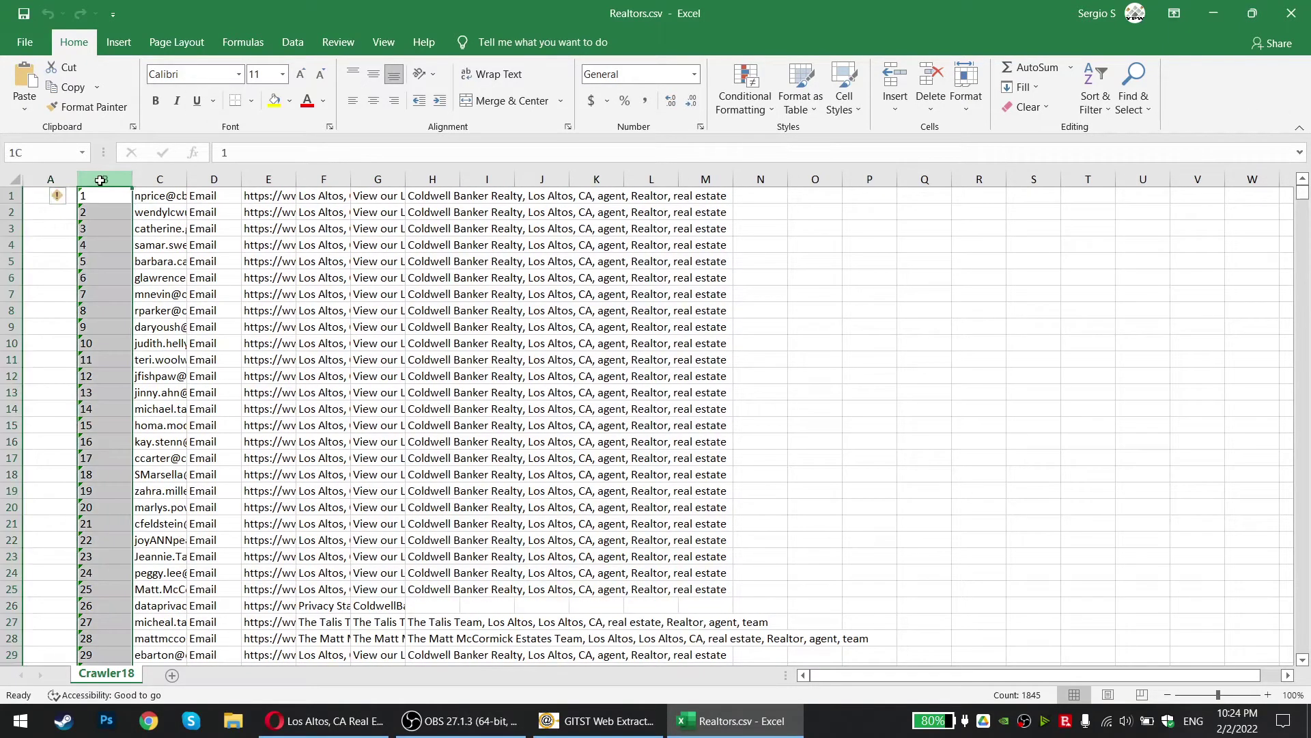
{"action": "right_click", "coordinate": [61, 180]}
{"action": "left_click", "coordinate": [103, 322]}
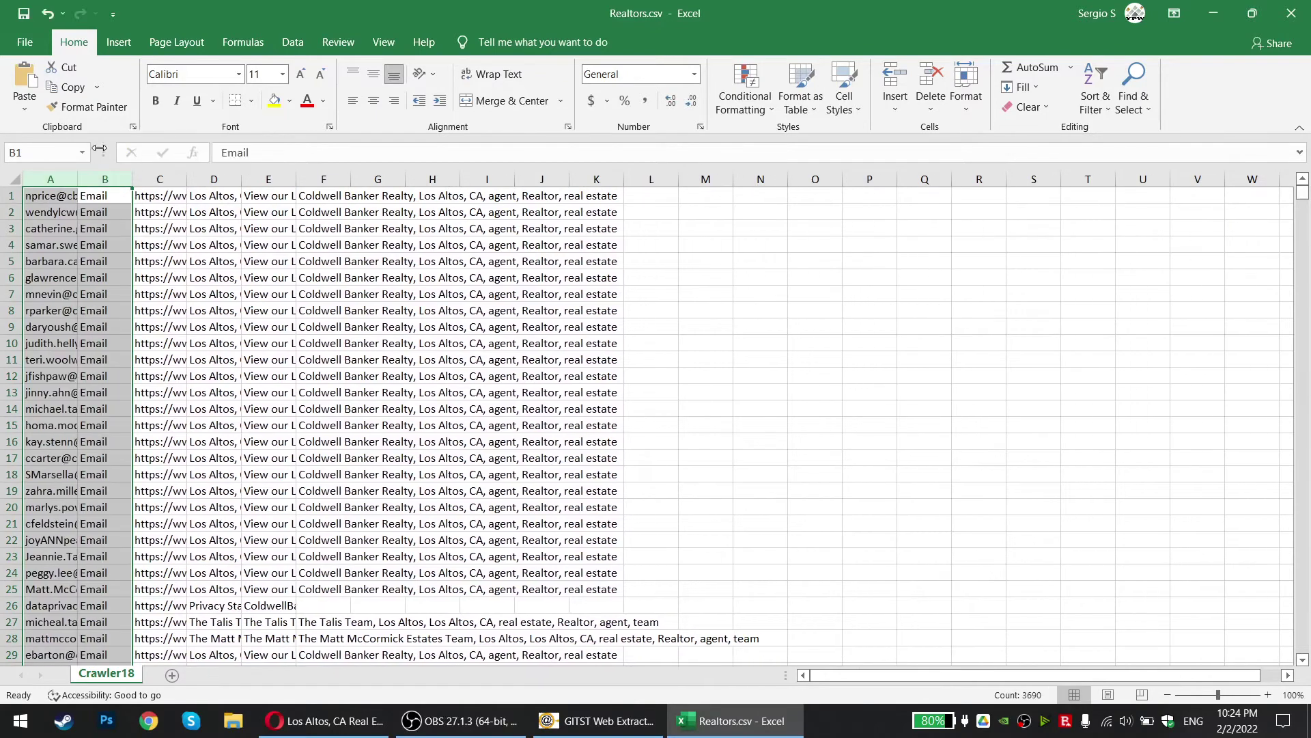
Widen columns A and B for the emails and column C for the long URLs
{"action": "left_click_drag", "start_coordinate": [77, 181], "coordinate": [207, 183]}
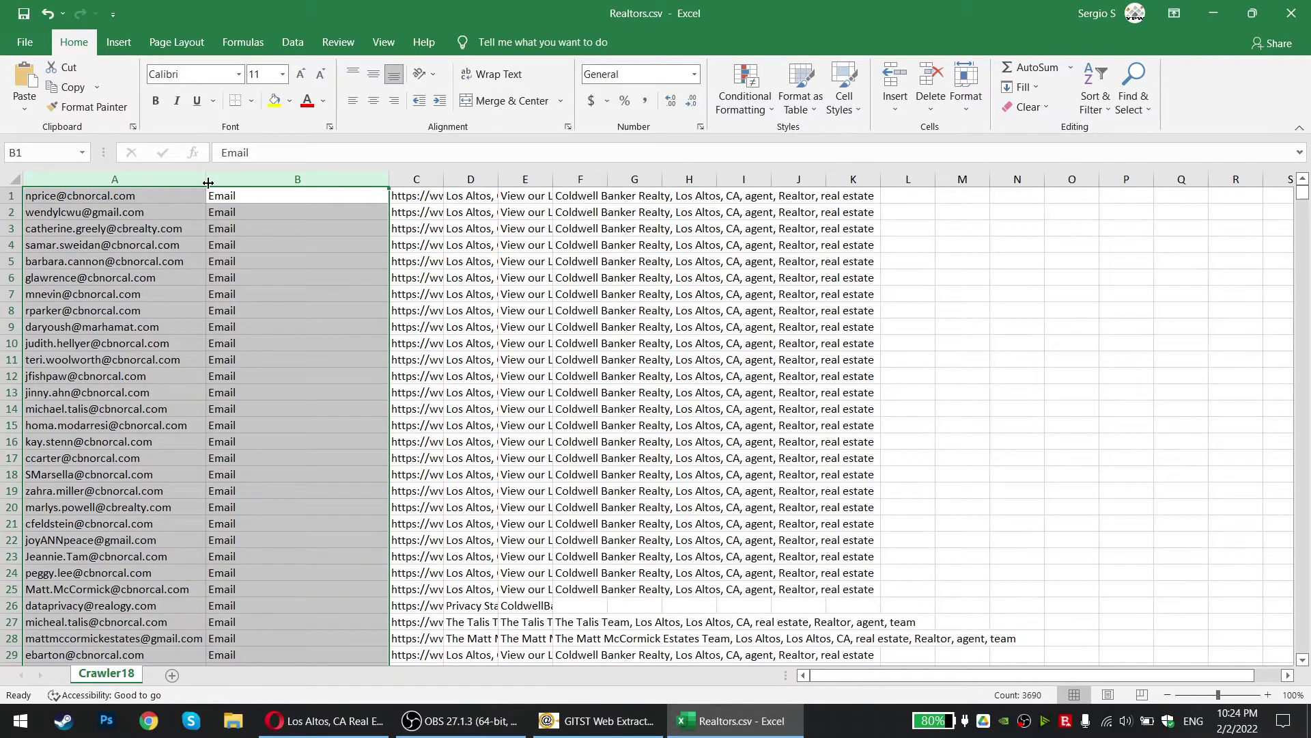
{"action": "left_click_drag", "start_coordinate": [388, 182], "coordinate": [321, 183]}
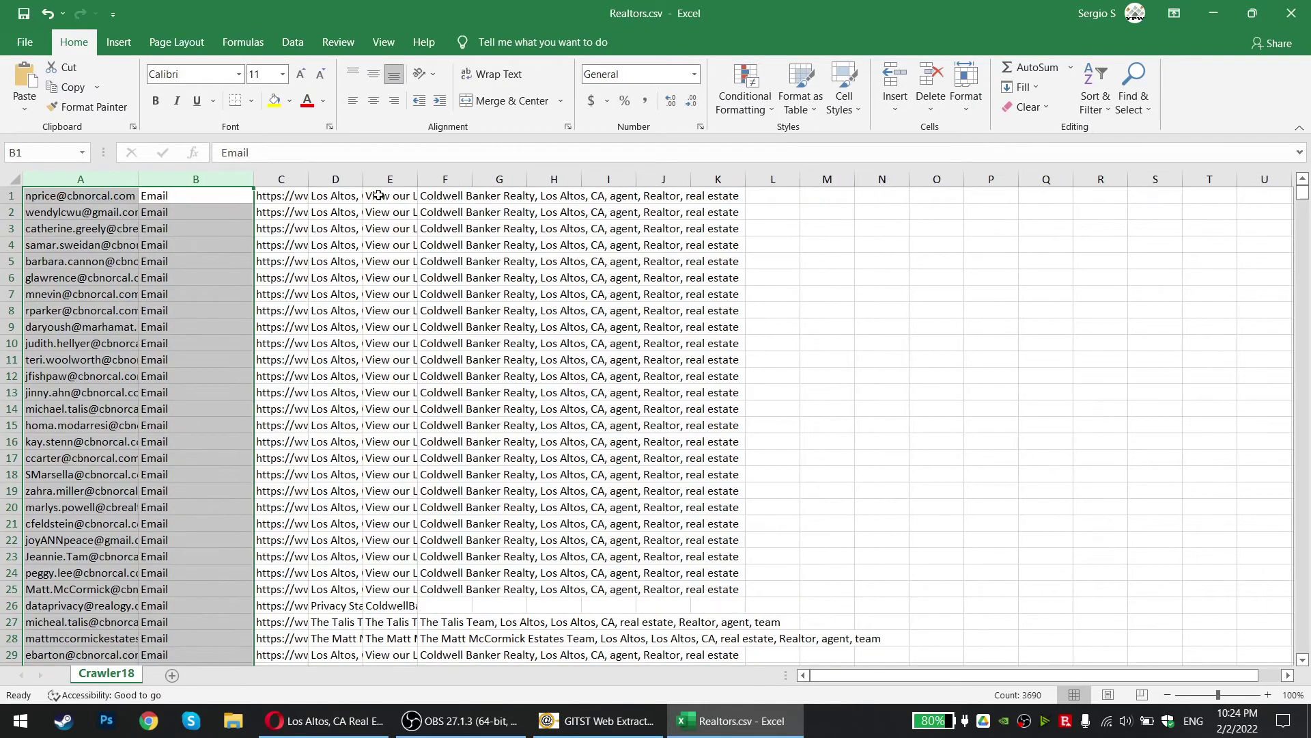
{"action": "left_click_drag", "start_coordinate": [138, 181], "coordinate": [213, 184]}
{"action": "left_click_drag", "start_coordinate": [145, 249], "coordinate": [125, 475]}
{"action": "left_click", "coordinate": [125, 475]}
{"action": "left_click_drag", "start_coordinate": [409, 180], "coordinate": [356, 180]}
{"action": "left_click_drag", "start_coordinate": [151, 223], "coordinate": [151, 428]}
{"action": "left_click", "coordinate": [151, 428]}
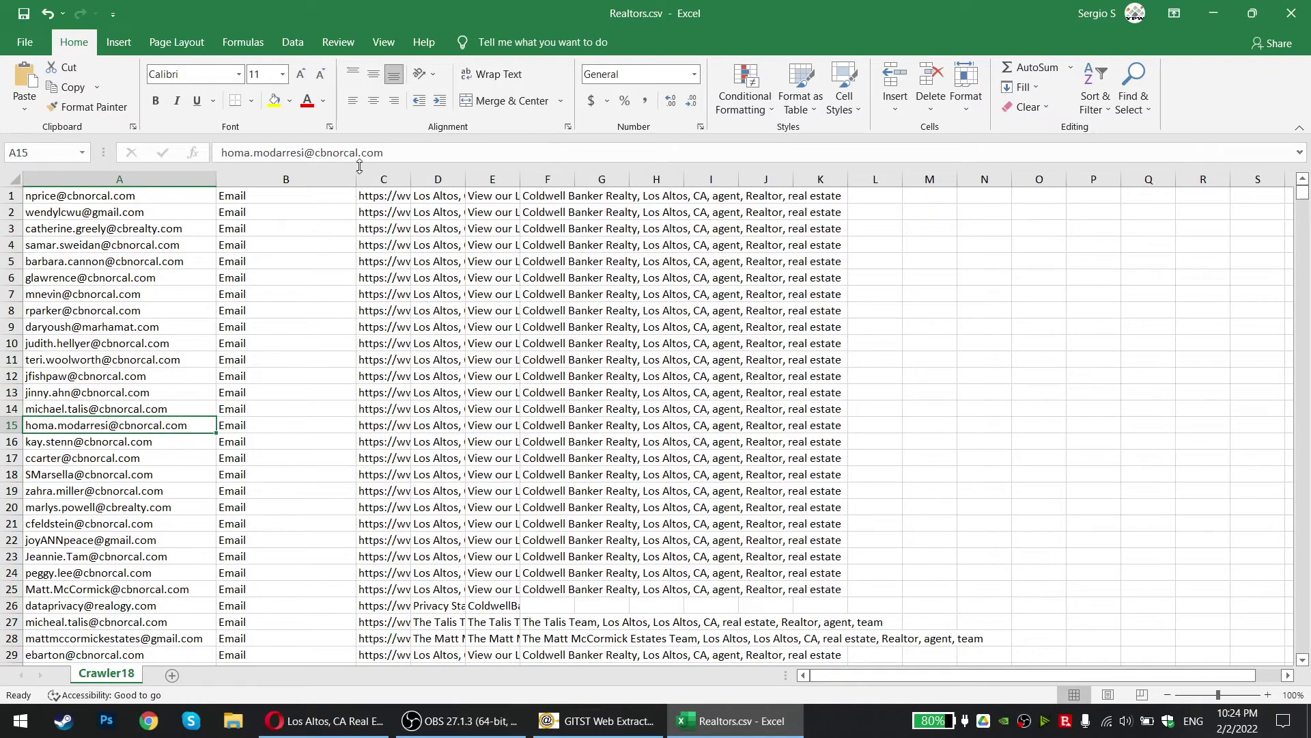
{"action": "left_click_drag", "start_coordinate": [411, 179], "coordinate": [905, 180]}
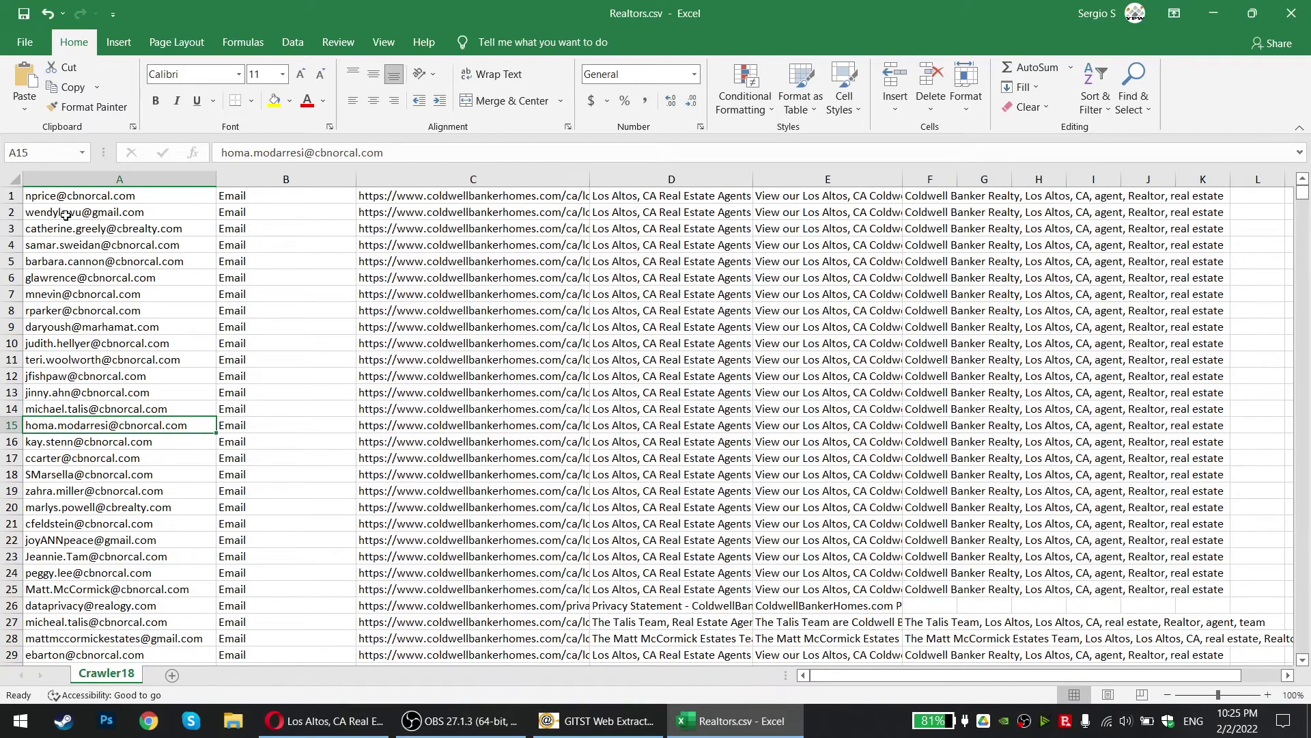
{"action": "right_click", "coordinate": [12, 196]}
{"action": "left_click", "coordinate": [350, 345]}
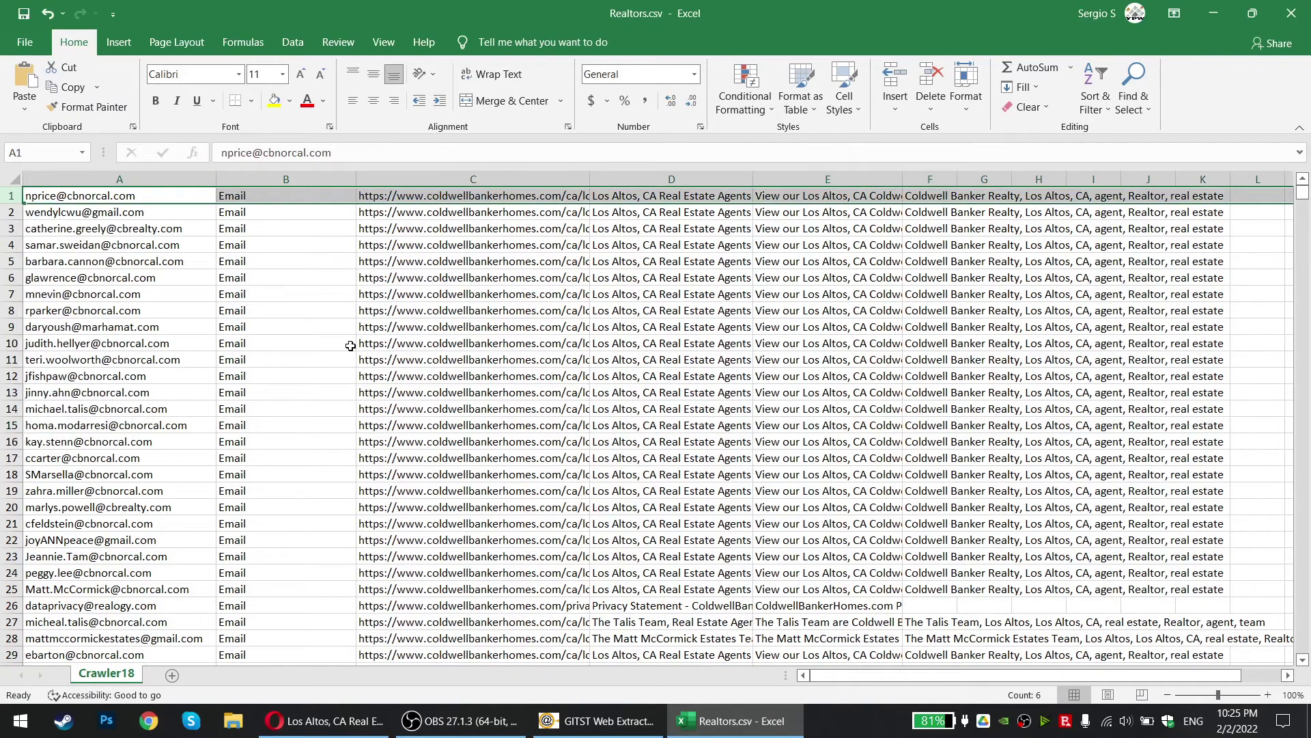